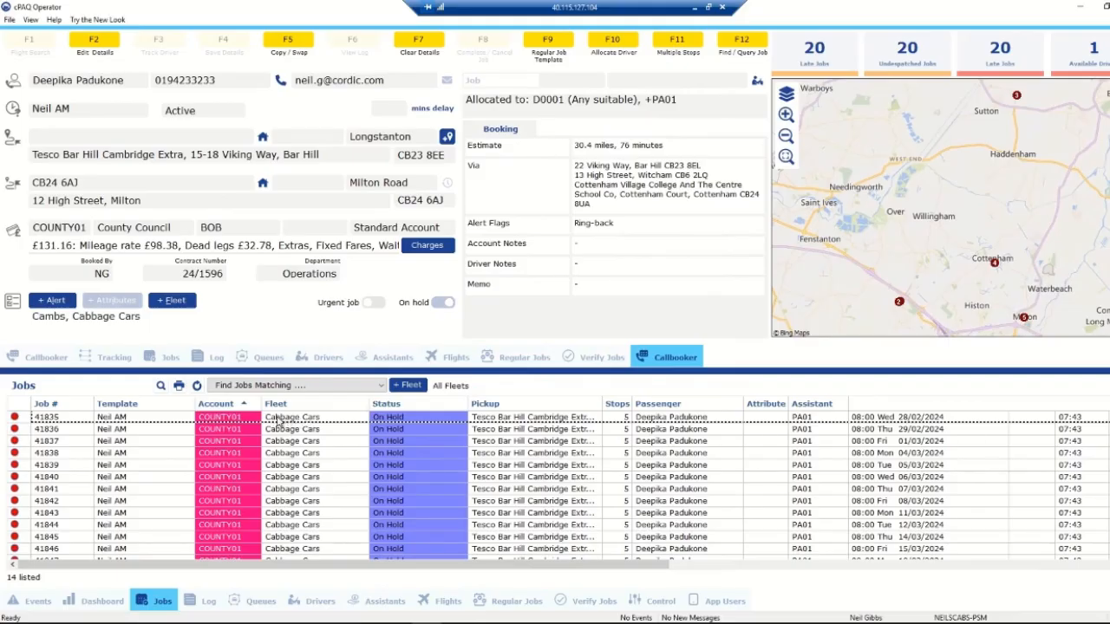
- Look through the on-hold County Council jobs generated from the regular job template
scroll(257, 426, down, 1)
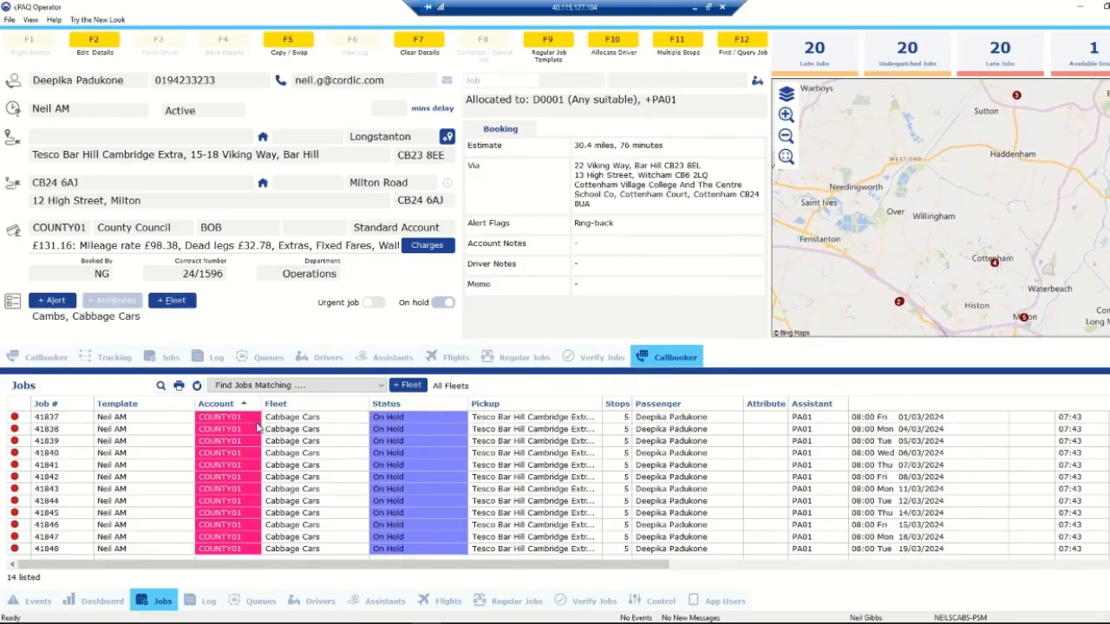
scroll(253, 428, up, 1)
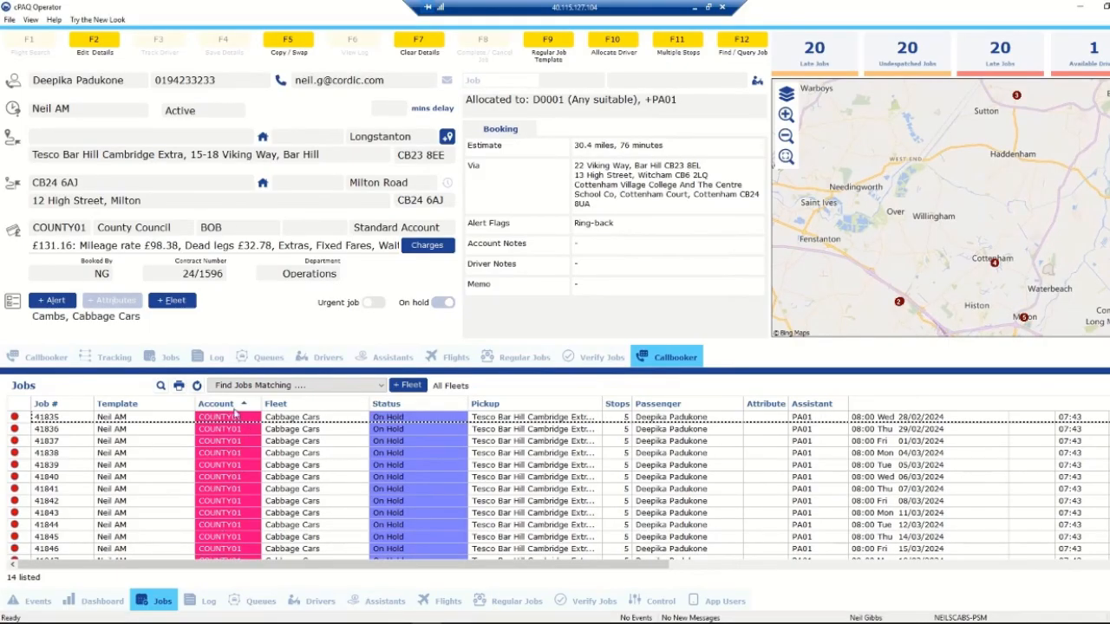
click(546, 41)
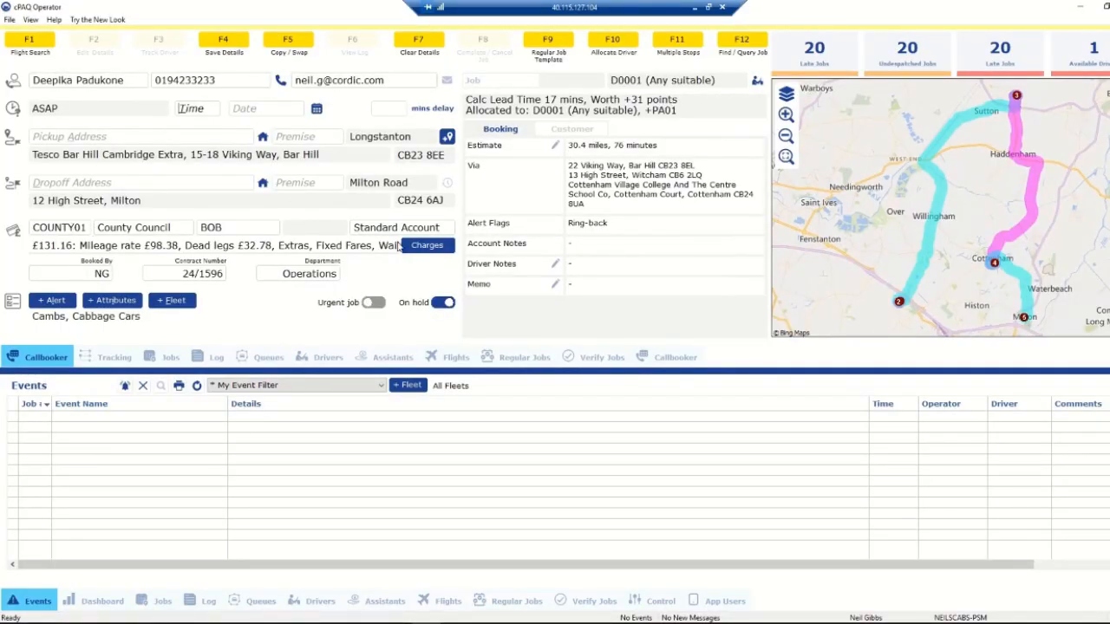
- Review the booking's account charges and its pre-allocated driver, vehicle and assistant
click(412, 247)
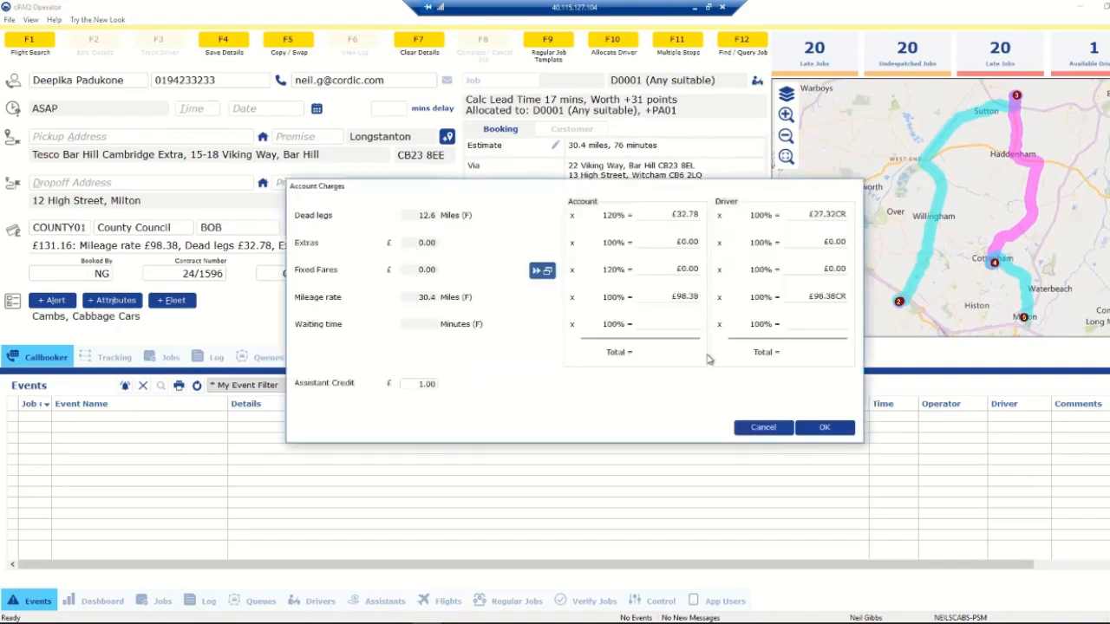
click(766, 426)
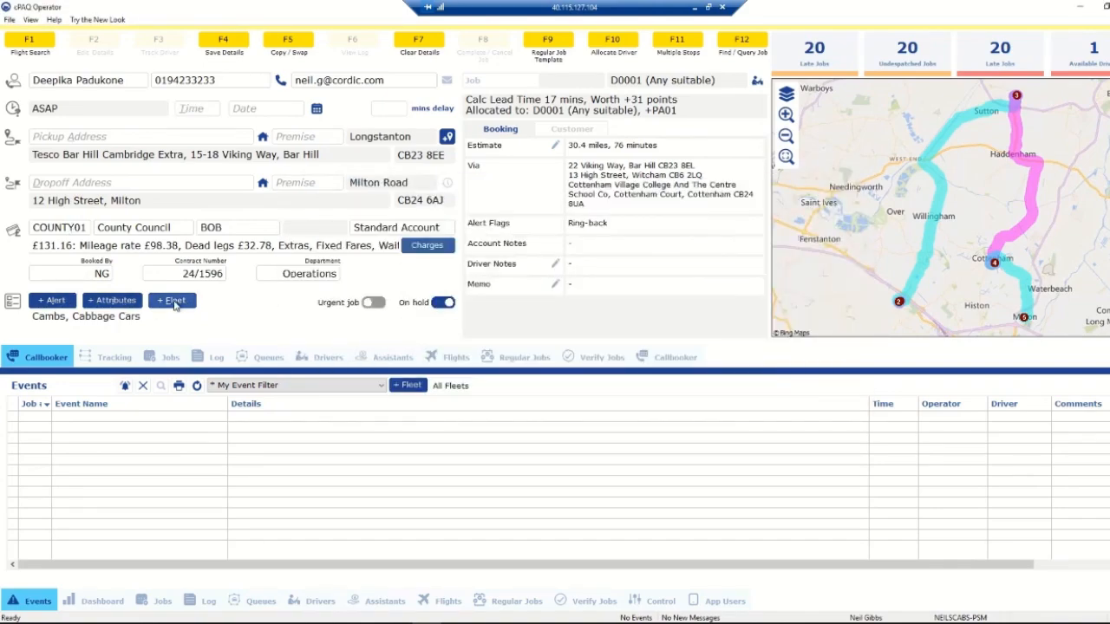
click(622, 47)
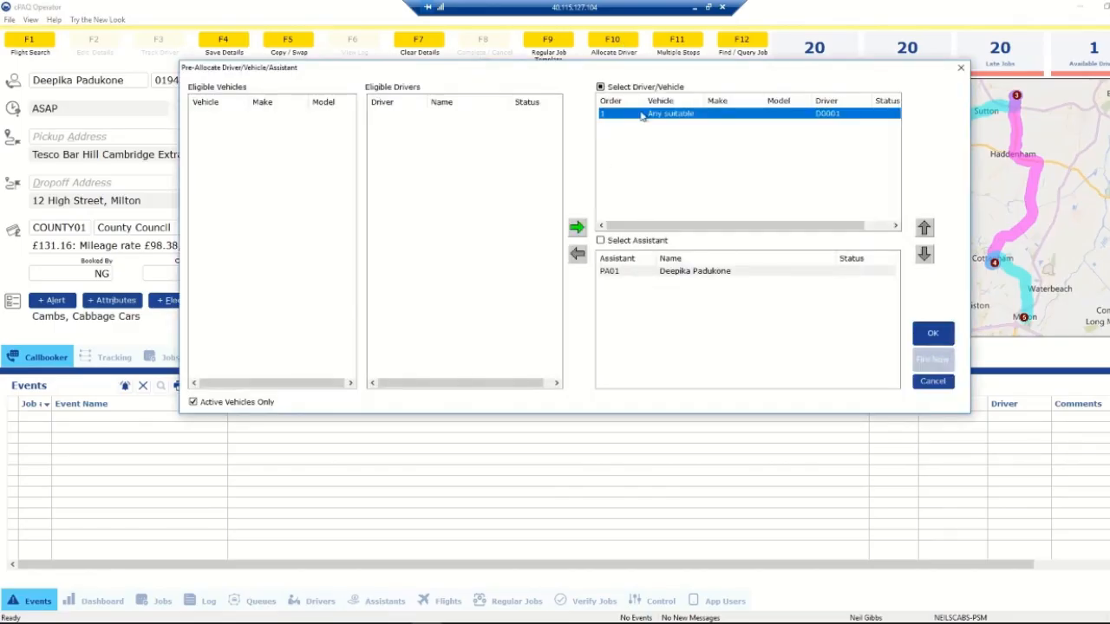
click(941, 382)
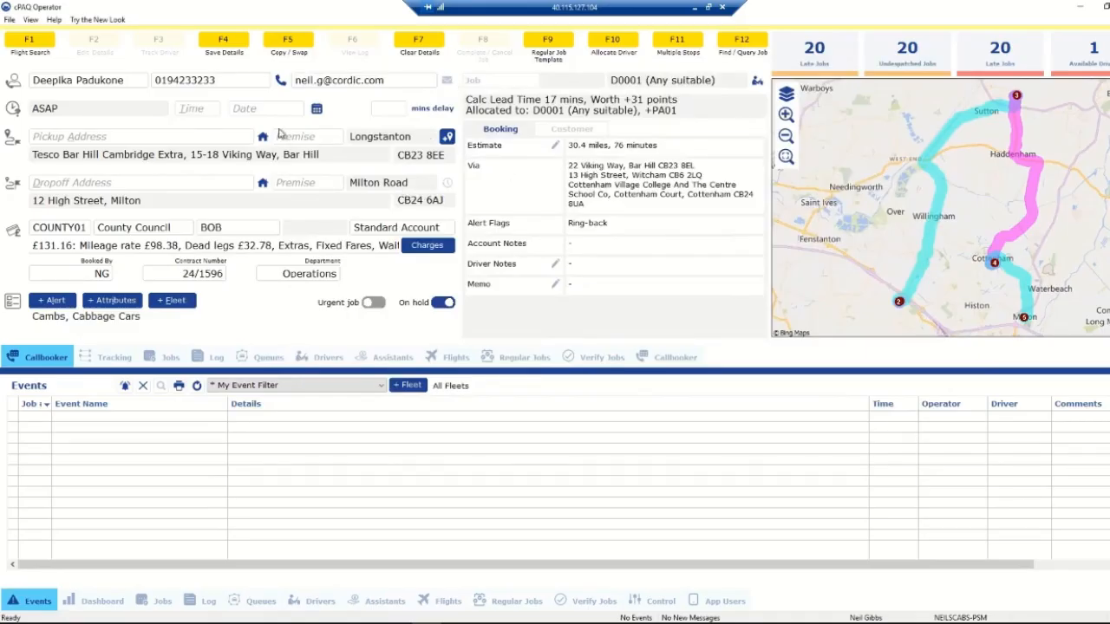
- Create a regular job template from the booking, naming it with a first name plus AM and keeping its status Active
click(560, 46)
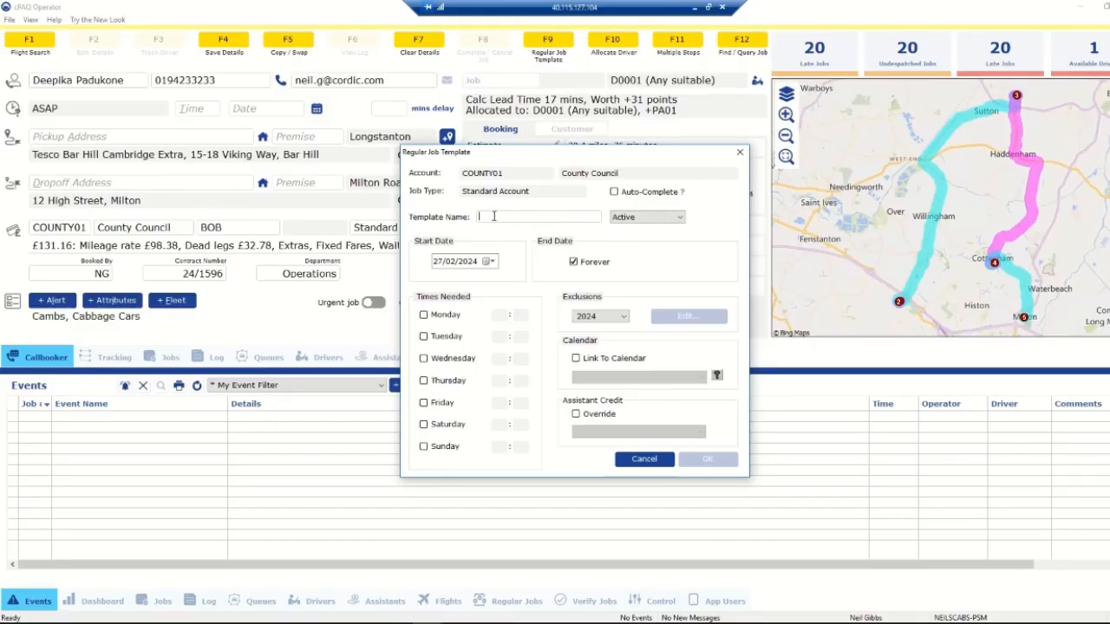
text(Neil AM)
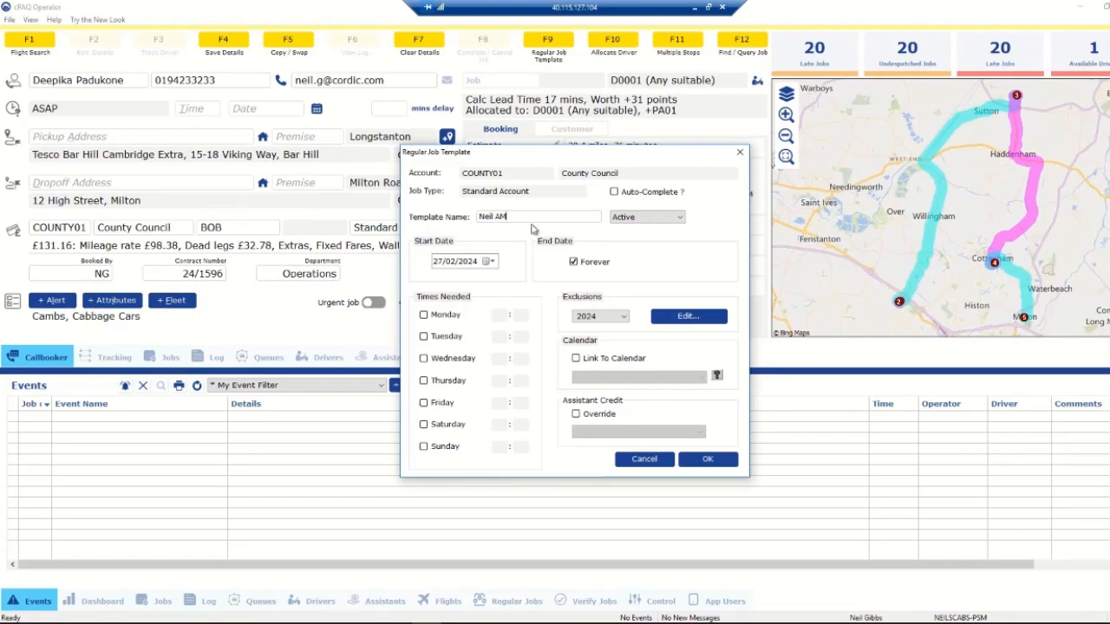
drag(541, 216, 459, 213)
click(664, 217)
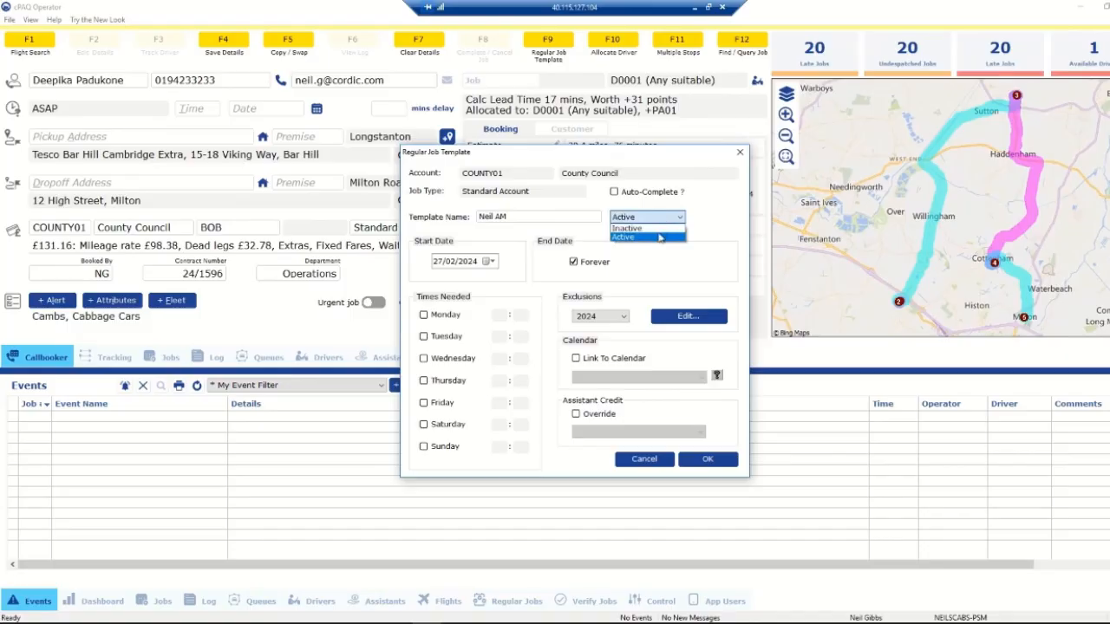
click(712, 226)
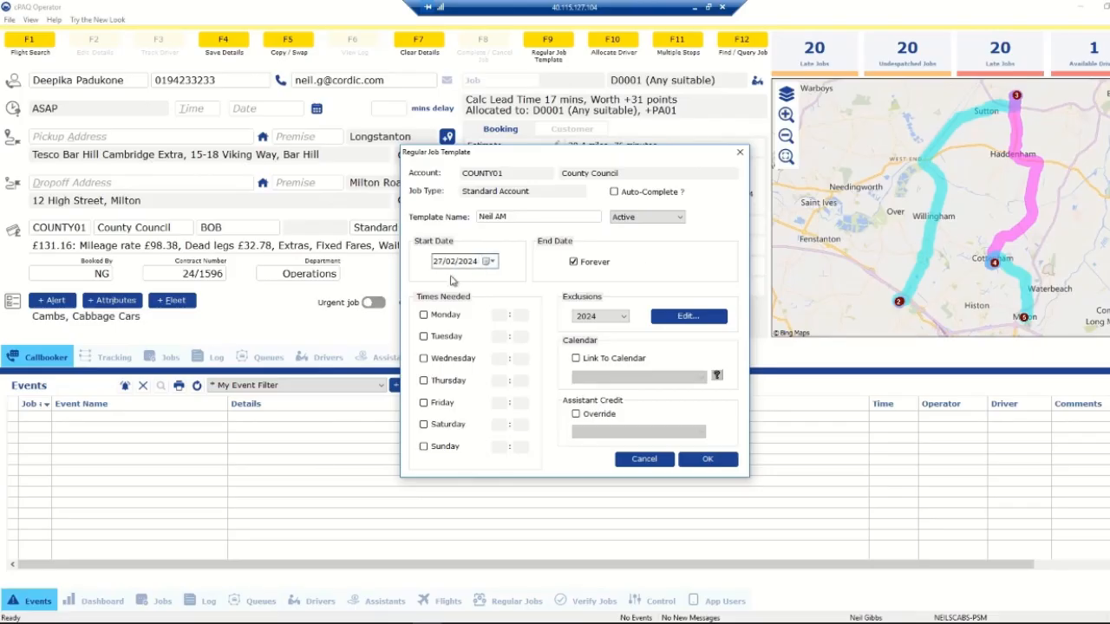
- Run the template from 27/02/2024 with an end date of 01/03/2024 instead of forever
click(492, 262)
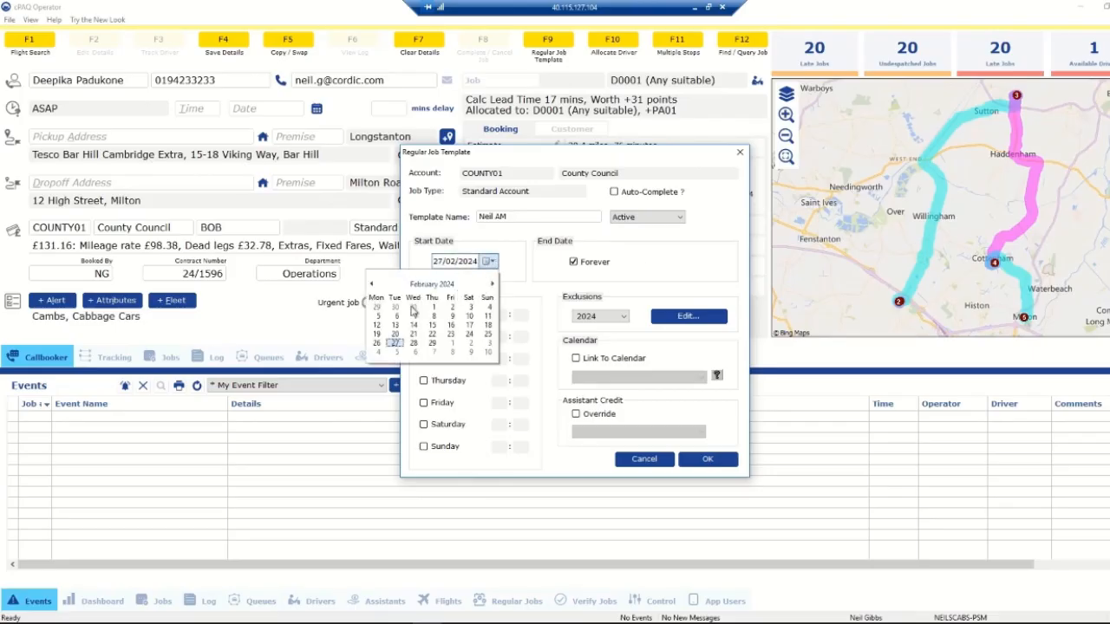
click(535, 261)
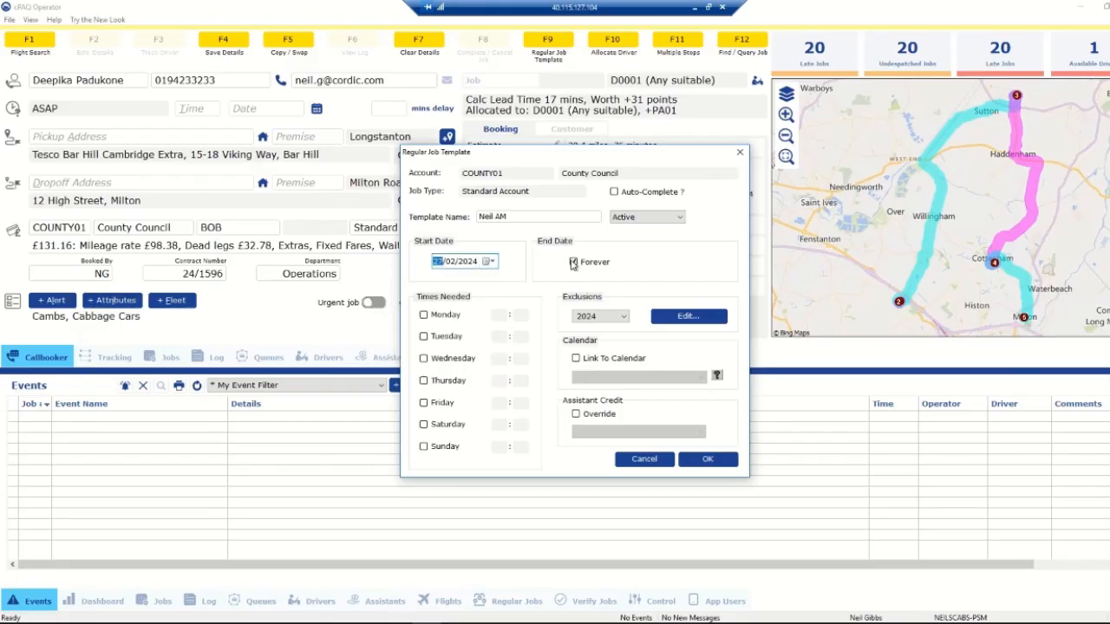
click(572, 262)
click(572, 262)
click(700, 262)
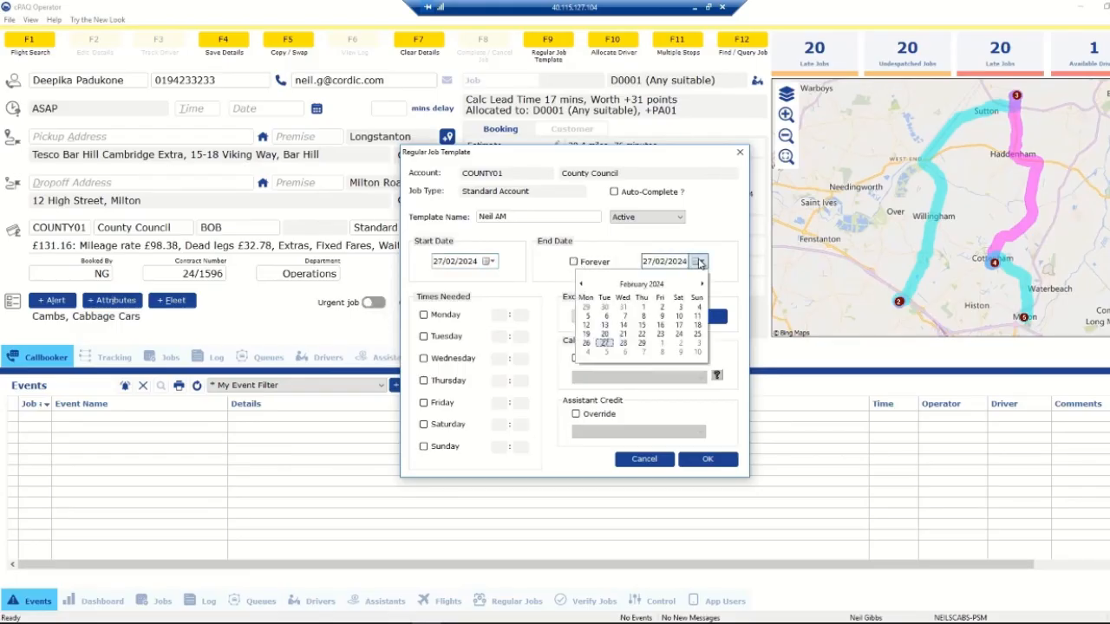
click(701, 284)
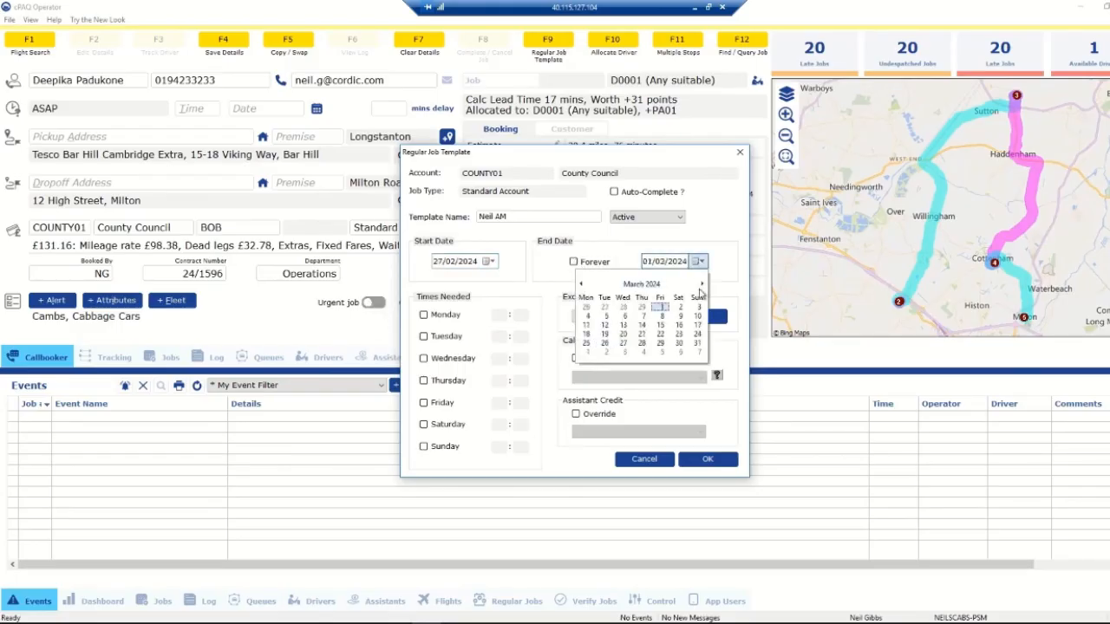
click(660, 309)
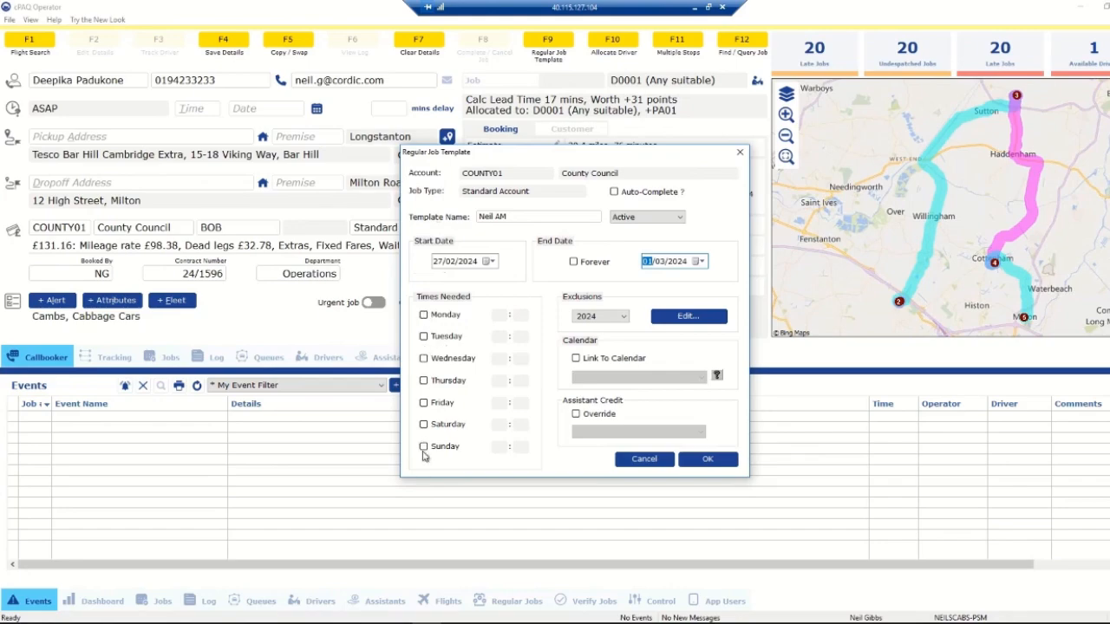
- Schedule the template for Monday to Friday at 08:00 each day
click(424, 316)
click(424, 337)
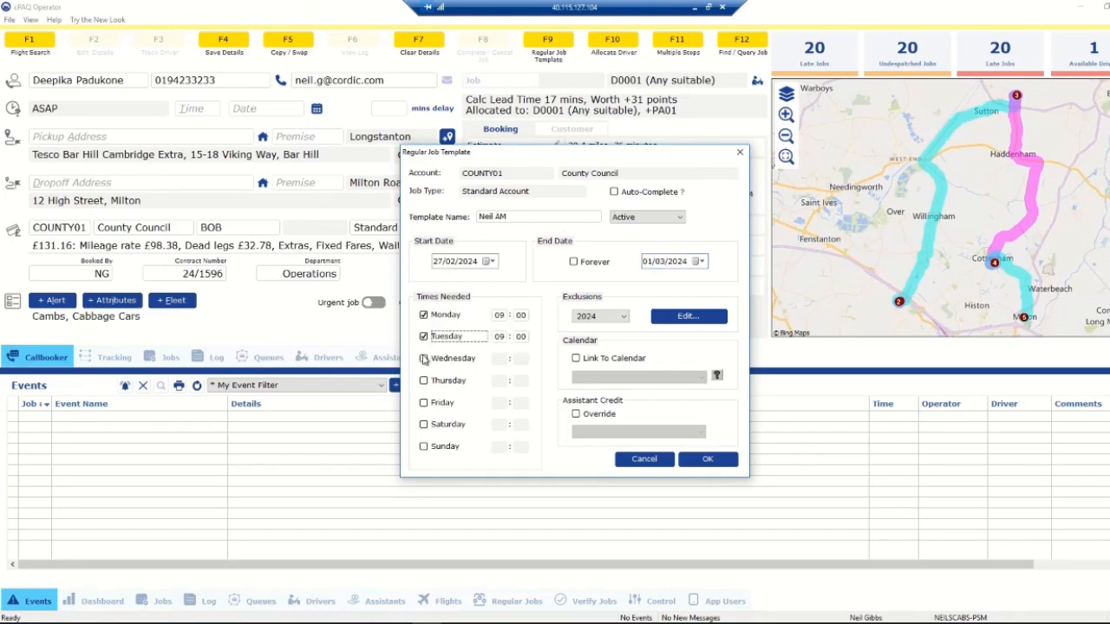
click(423, 358)
click(423, 381)
click(423, 402)
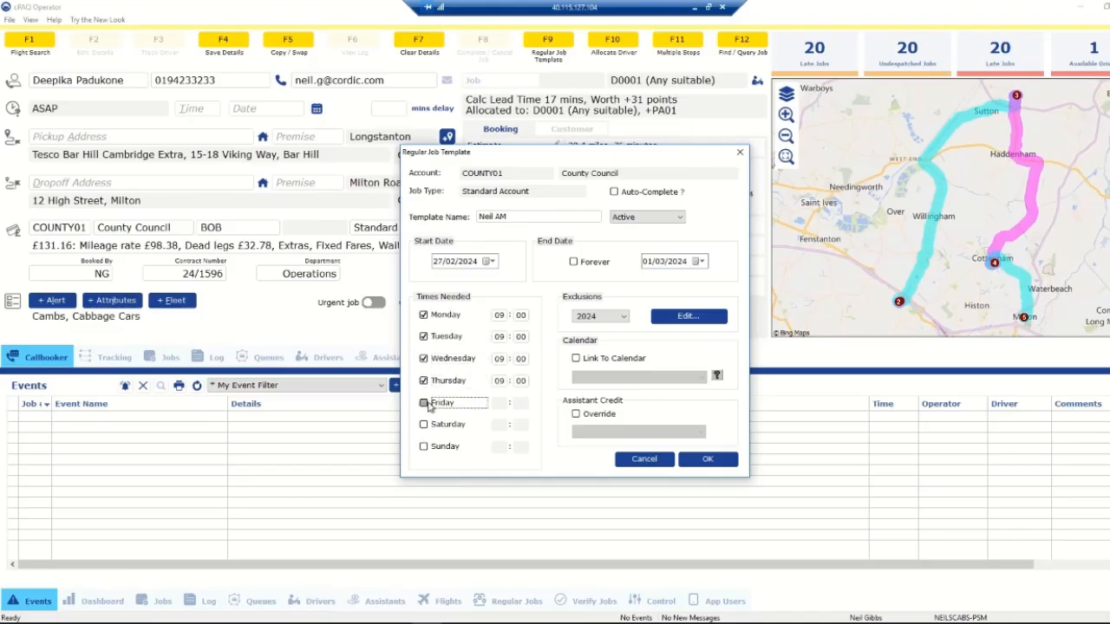
click(501, 314)
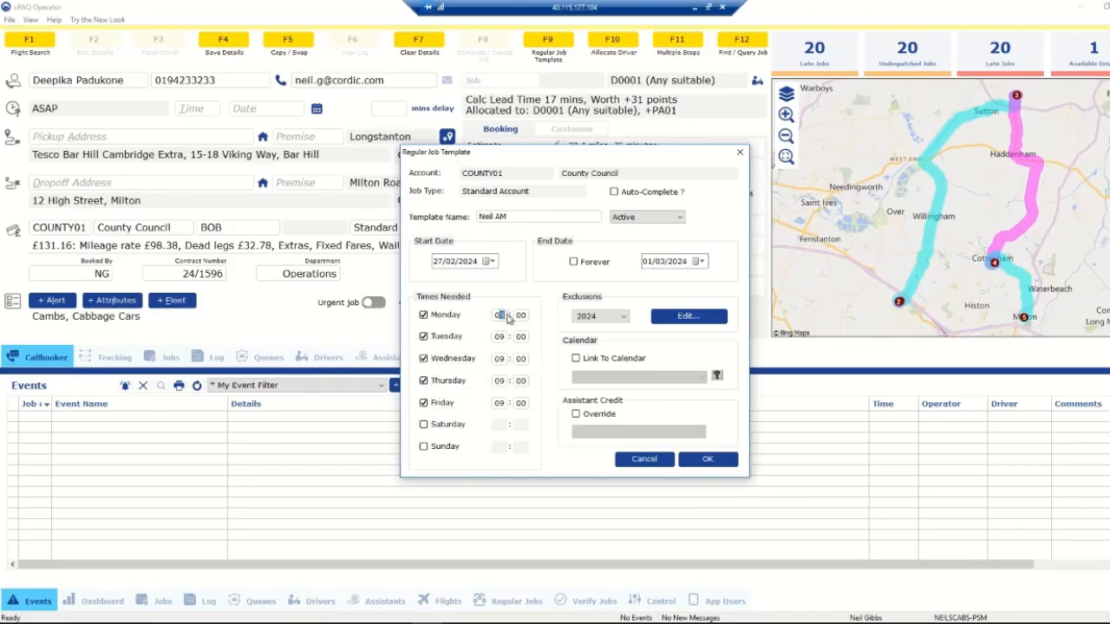
text(8)
click(500, 337)
- Exclude 3 to 7 June in the template's 2024 exclusion calendar
click(681, 320)
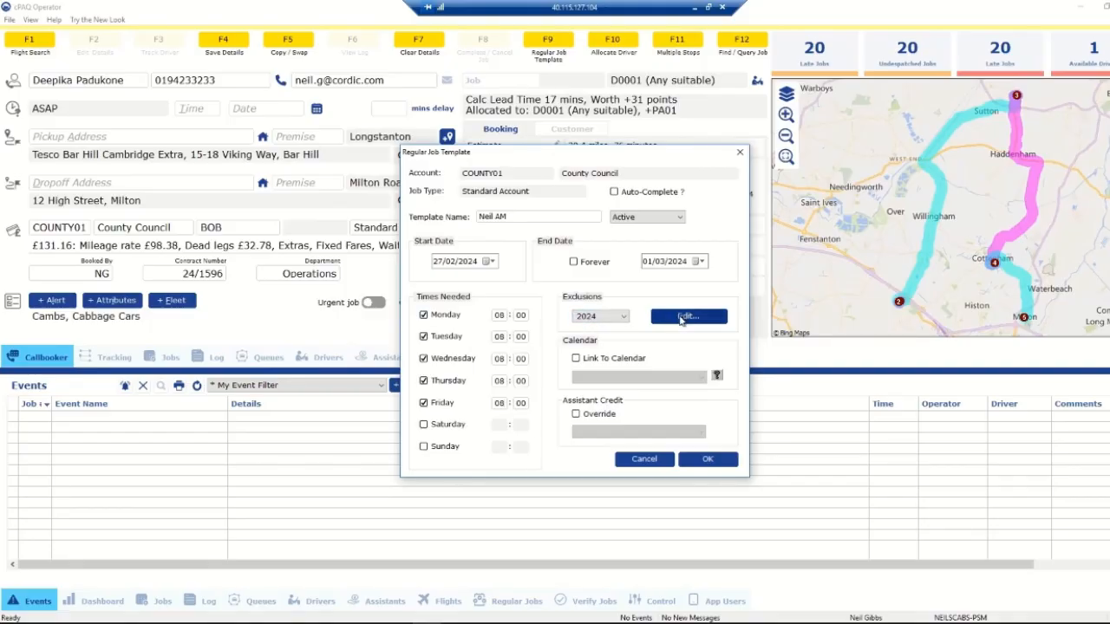
click(688, 318)
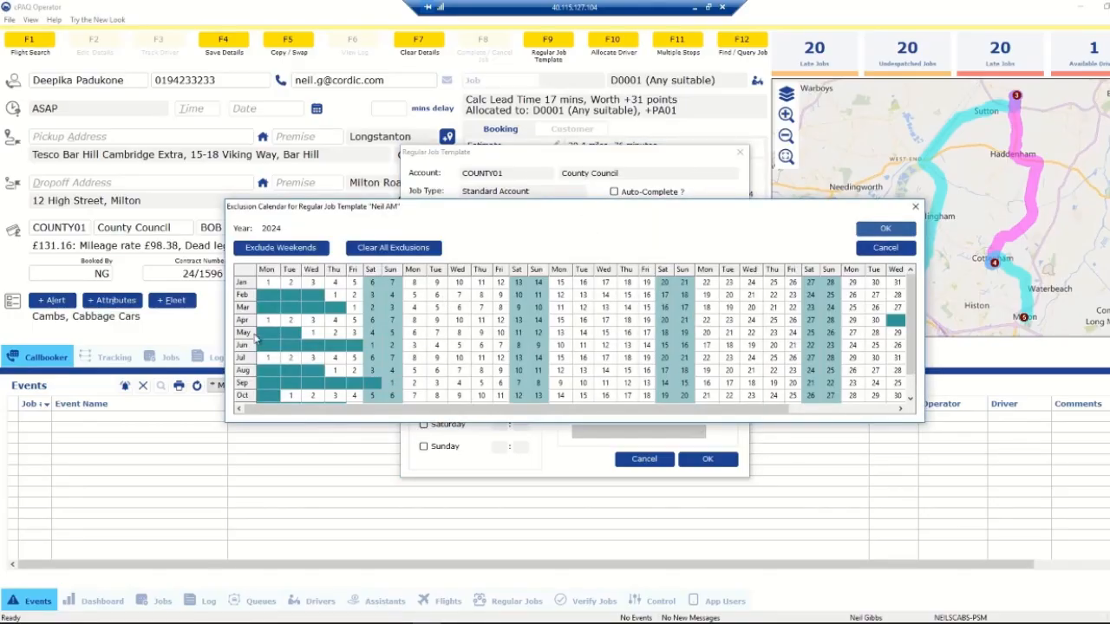
drag(414, 347, 499, 347)
right_click(498, 347)
click(535, 357)
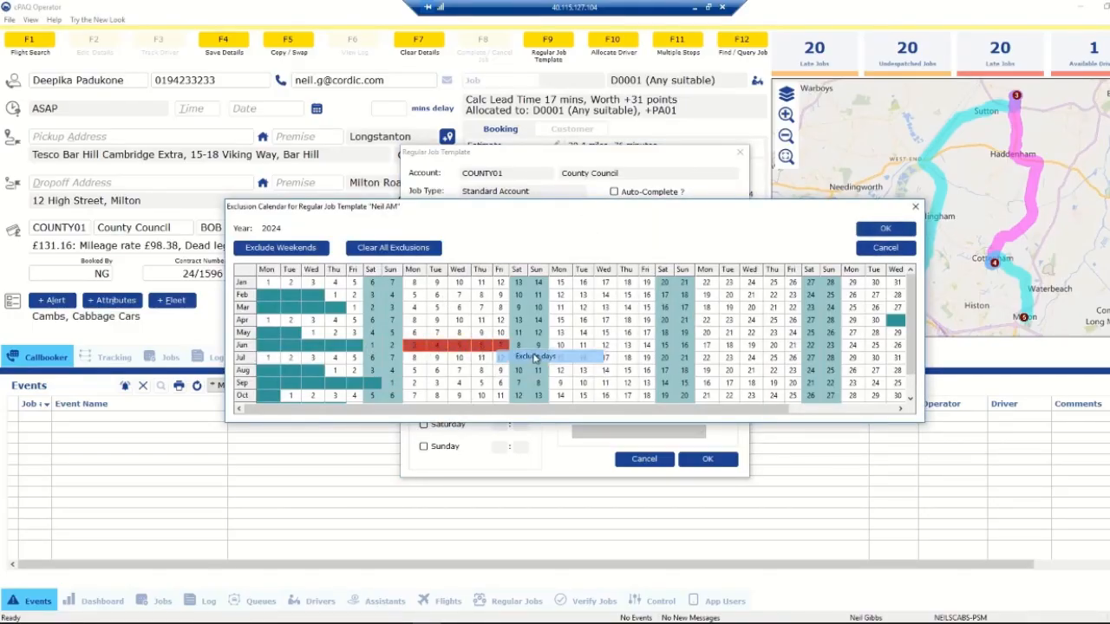
- Exclude 13 March and 25 March in the 2024 exclusion calendar and save the exclusions
click(605, 308)
right_click(608, 309)
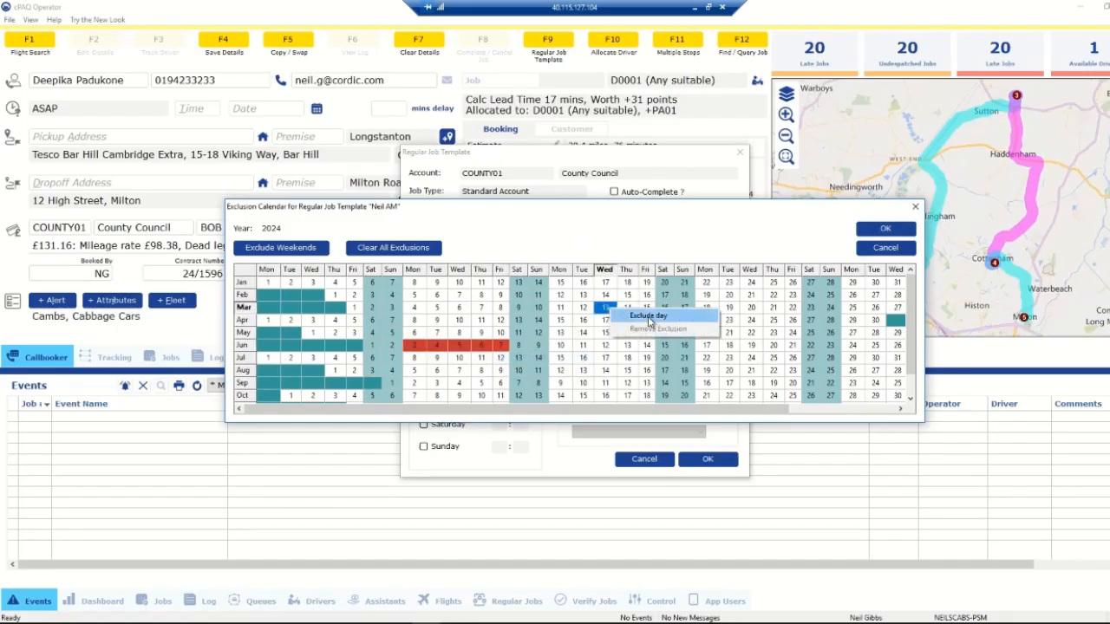
click(639, 316)
click(854, 308)
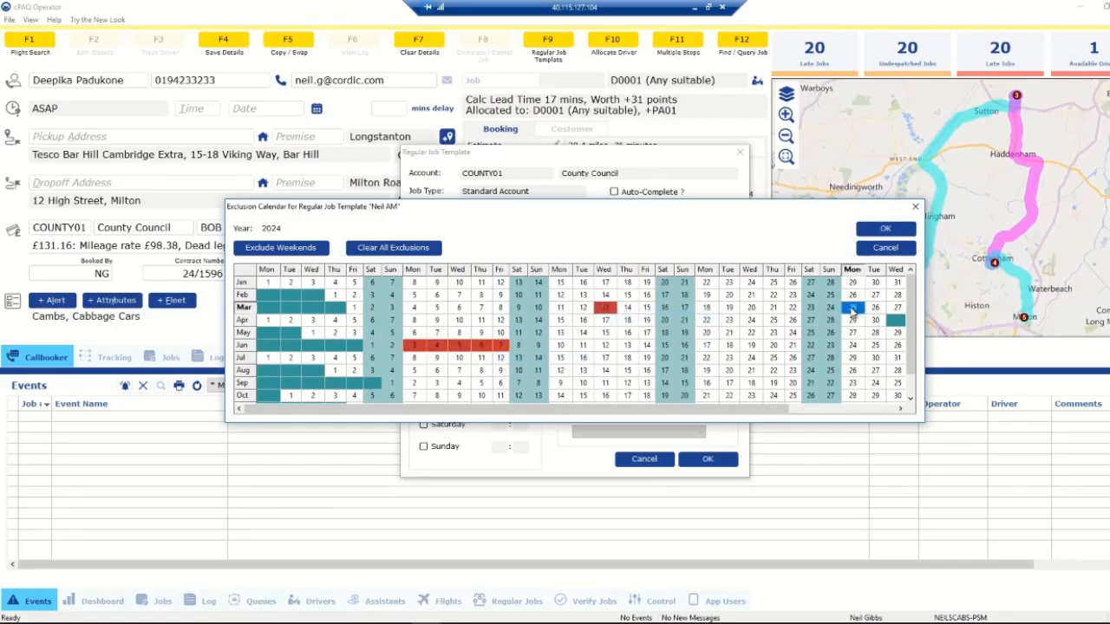
right_click(851, 308)
click(877, 318)
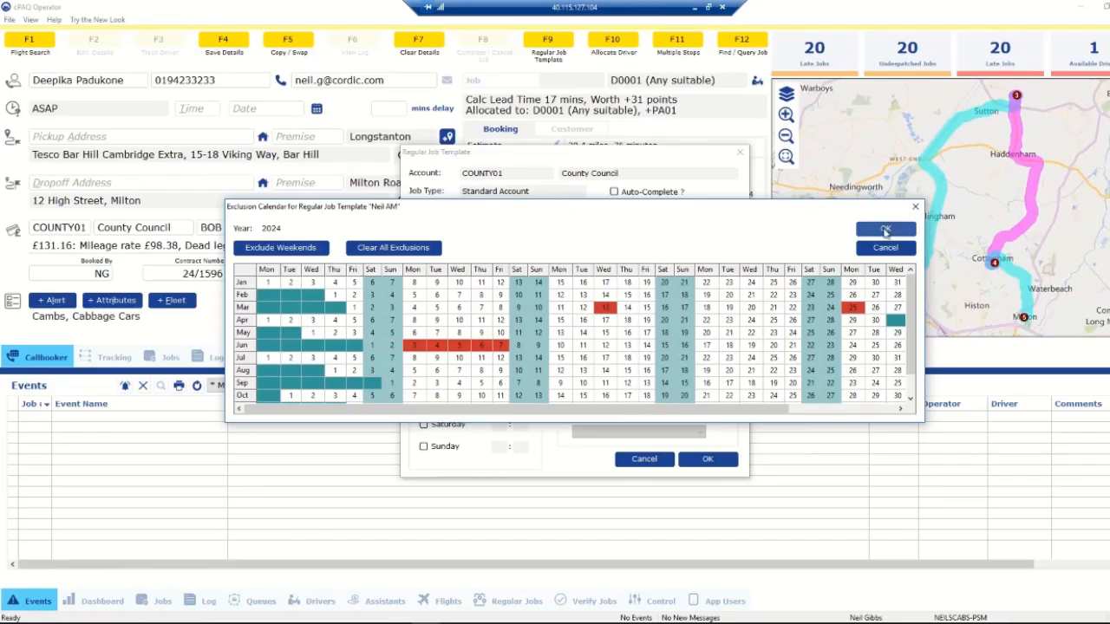
click(884, 230)
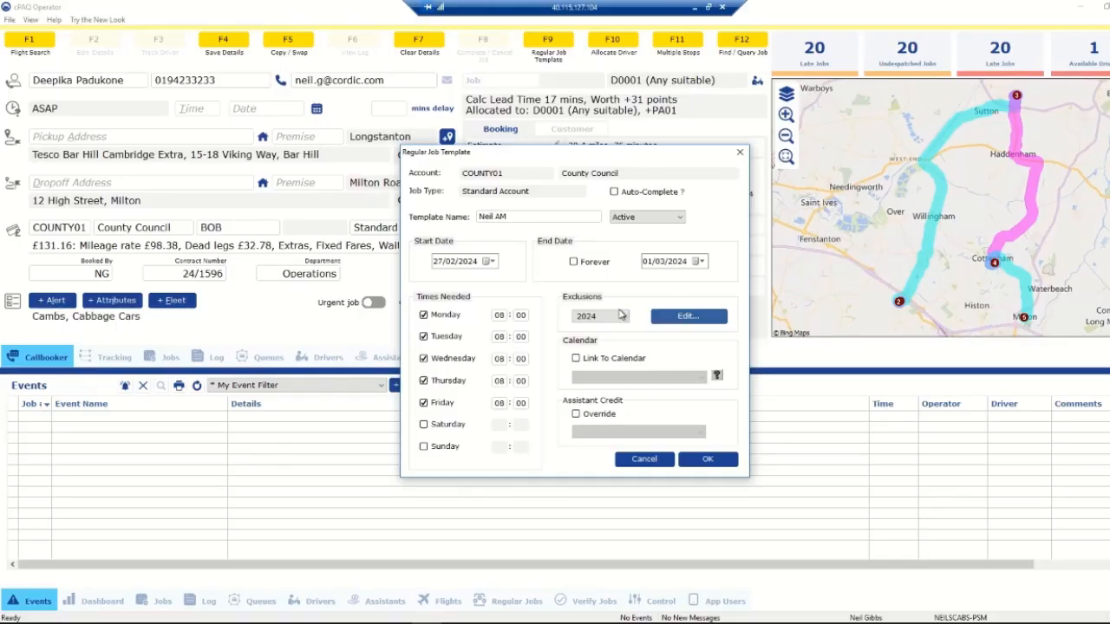
- Link the template to the Cordic Academy calendar and view that calendar's exclusions
click(576, 359)
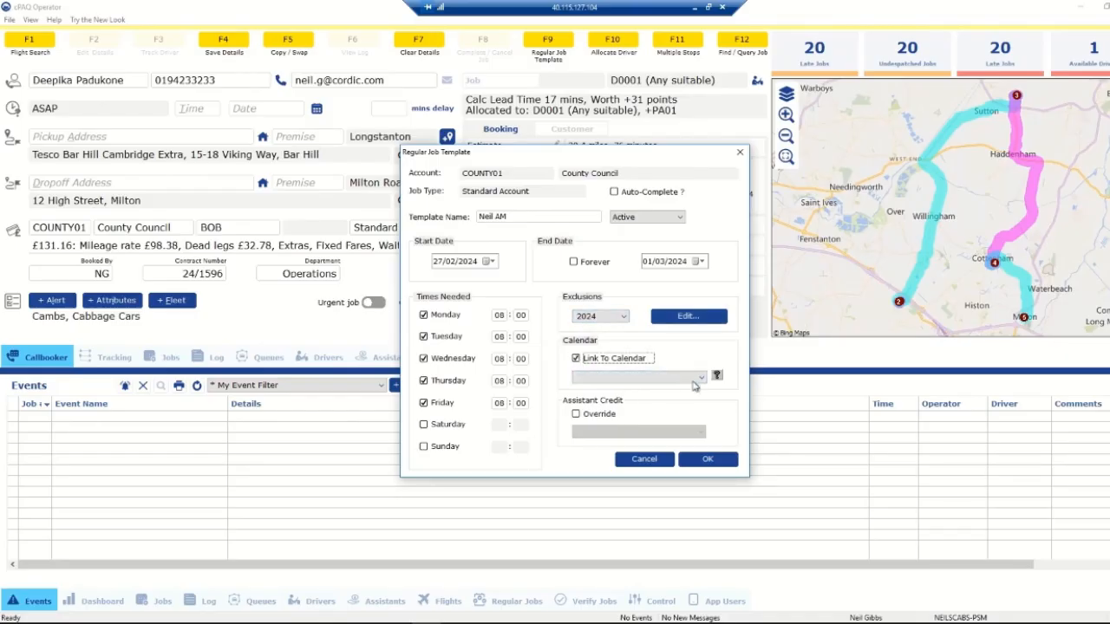
click(704, 381)
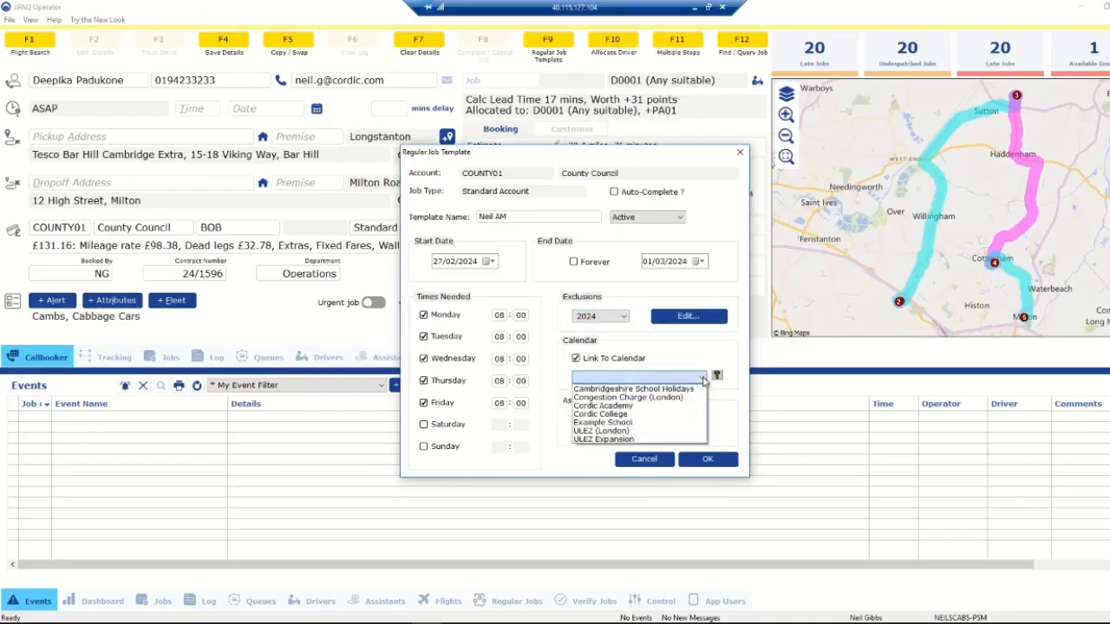
click(641, 405)
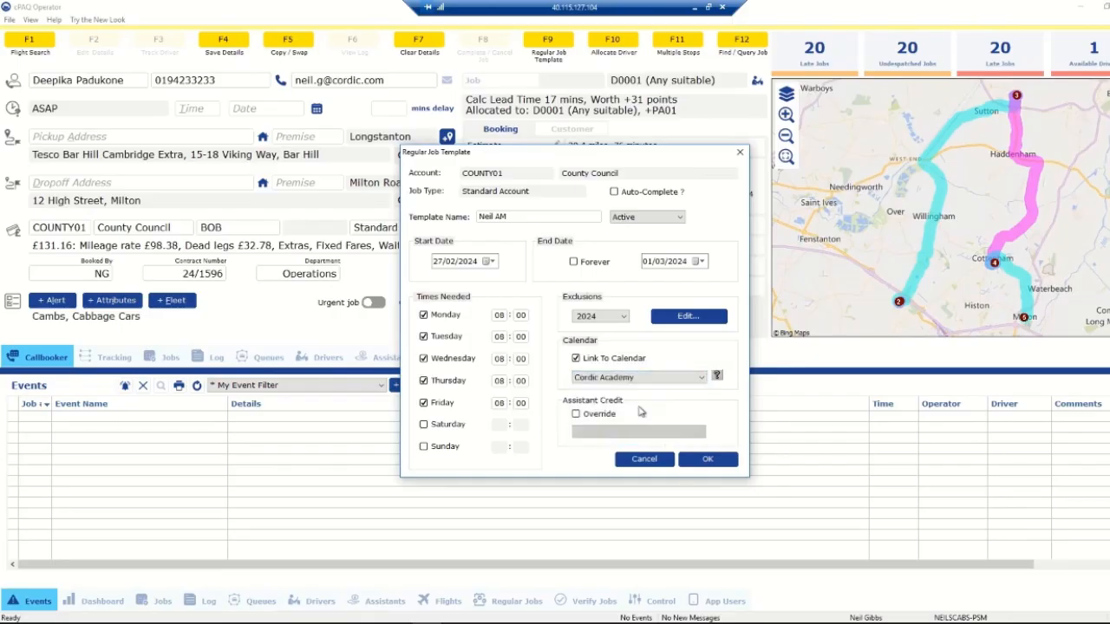
click(717, 376)
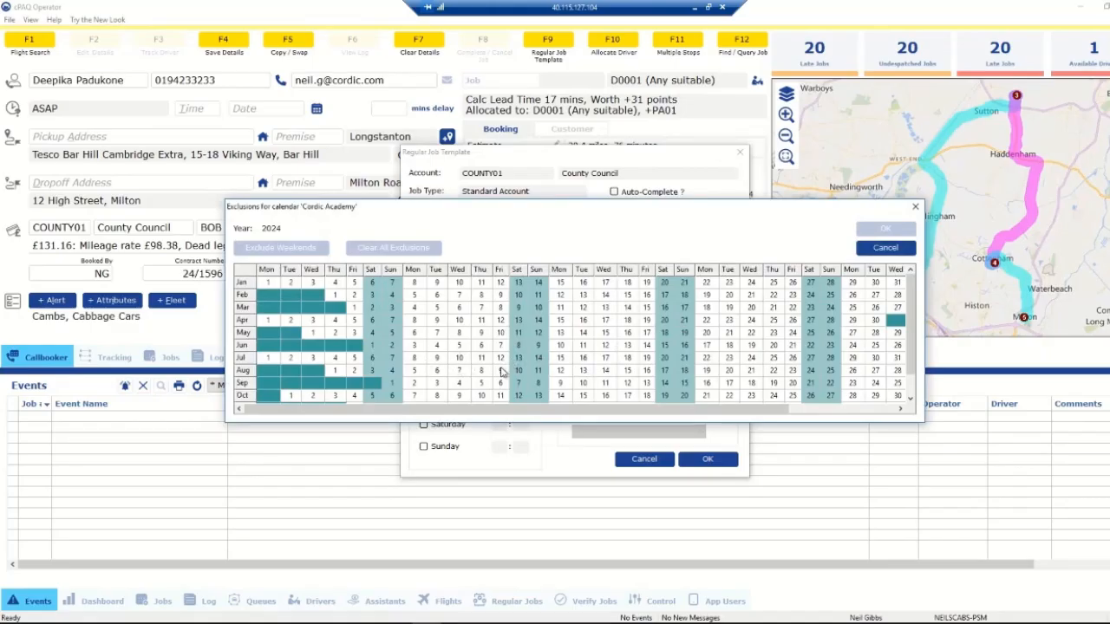
click(885, 249)
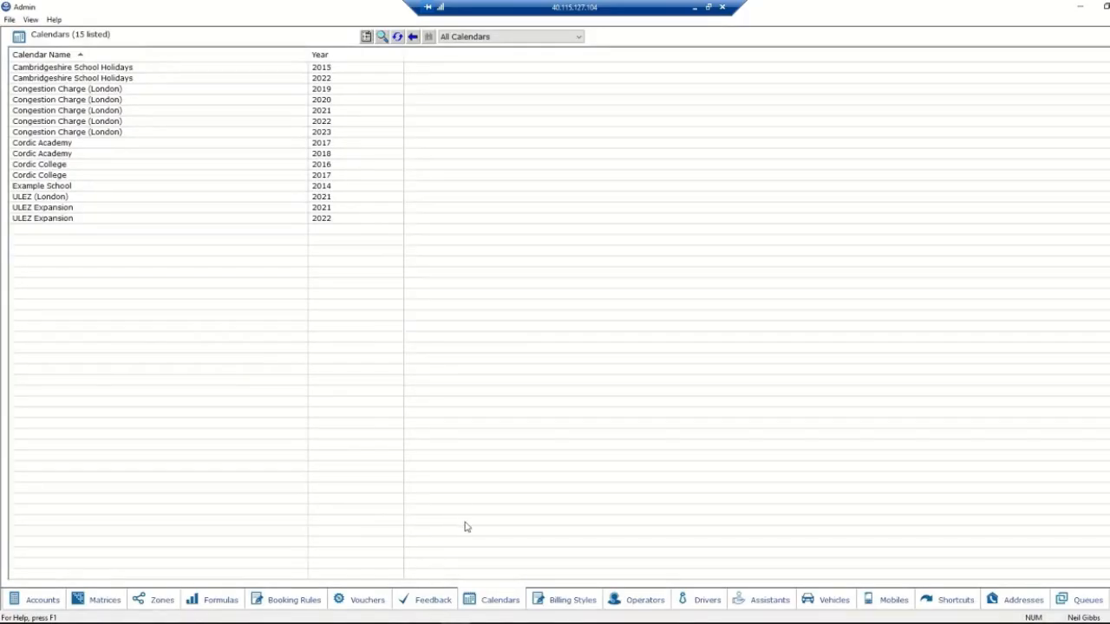
- List all calendars and create a new Cordic Academy exclusion calendar for 2024
click(470, 40)
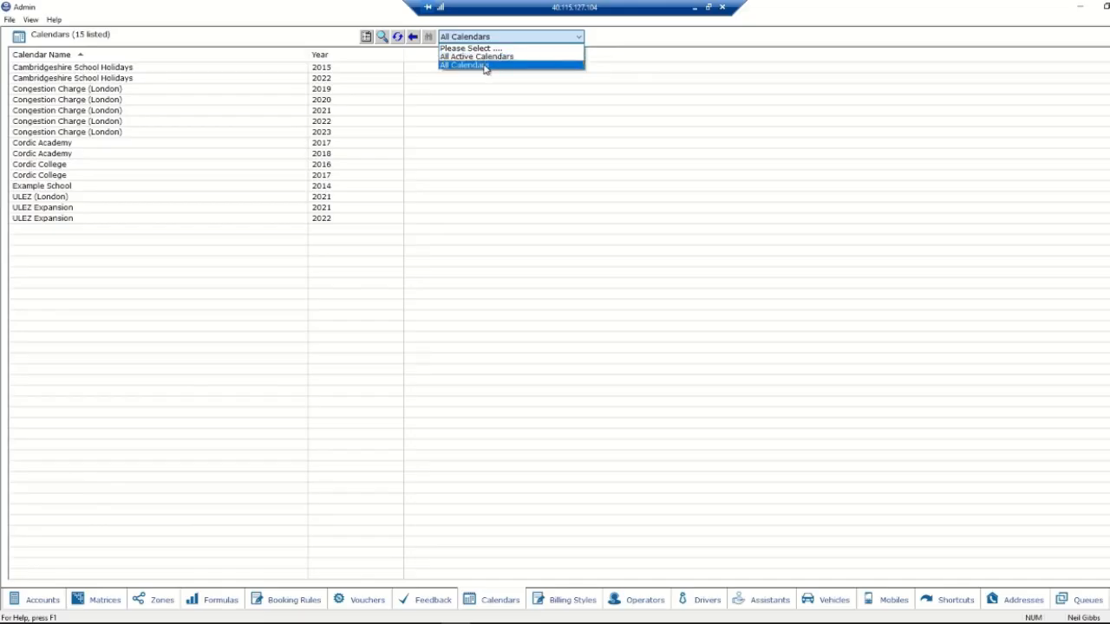
click(480, 66)
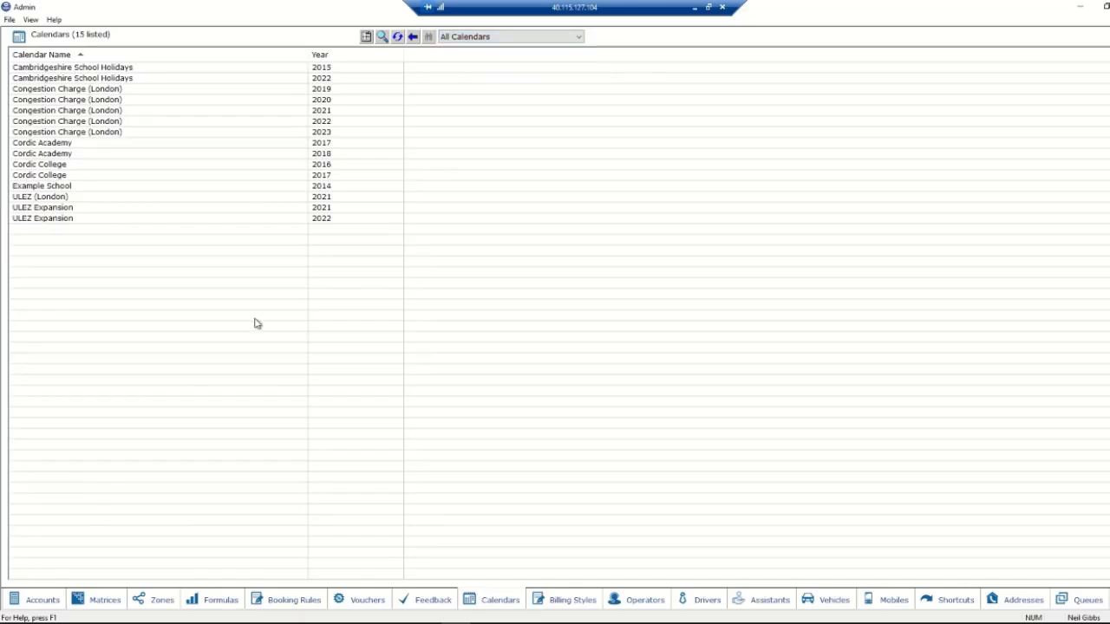
right_click(172, 270)
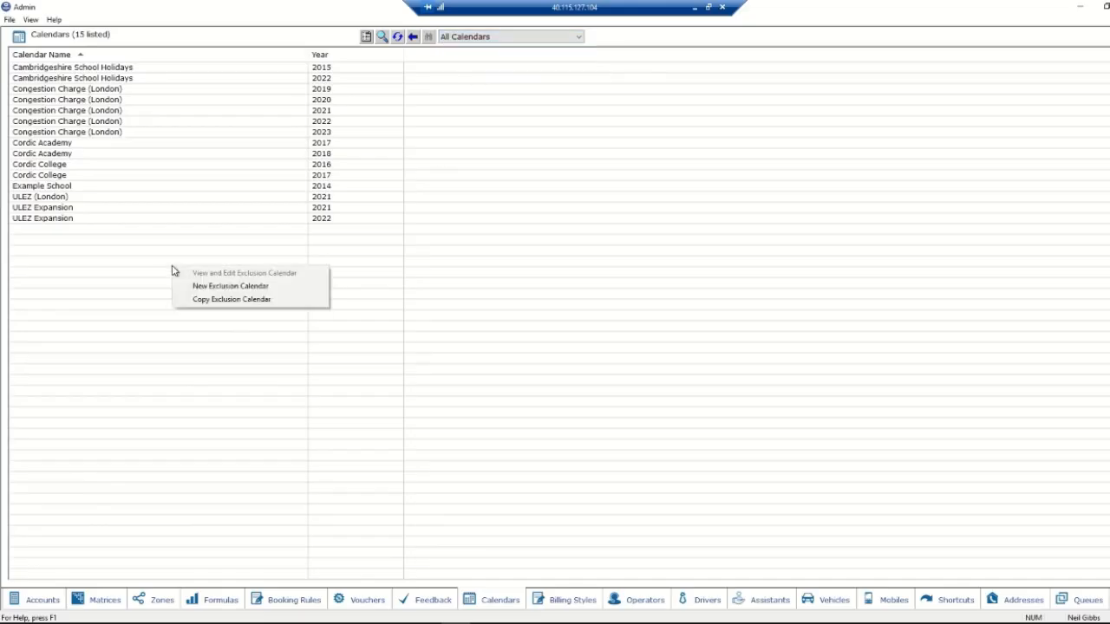
click(222, 287)
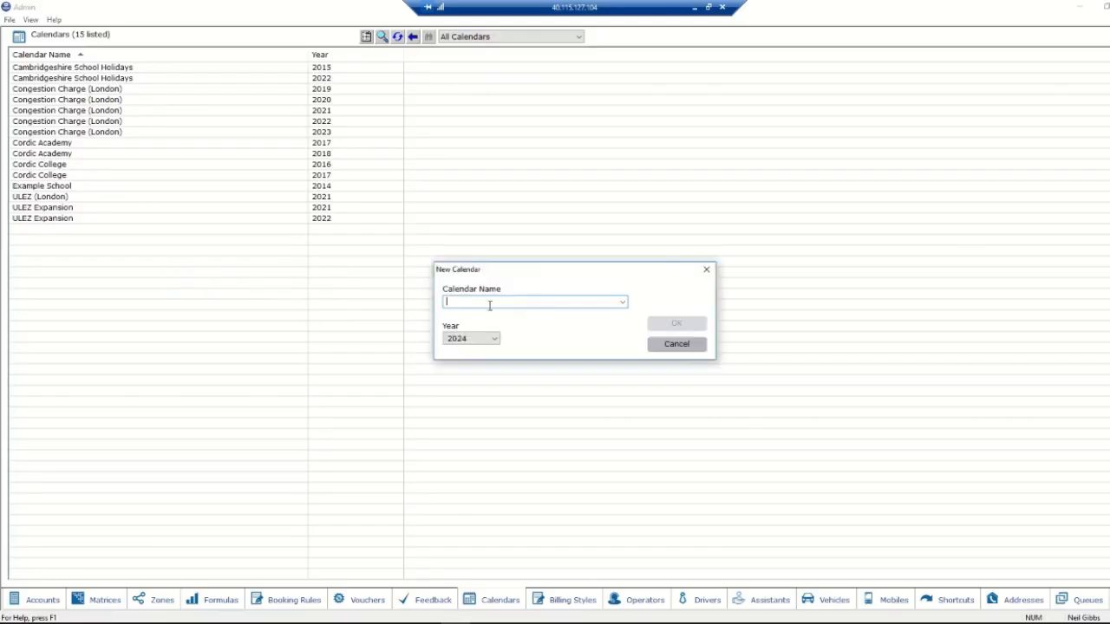
click(622, 302)
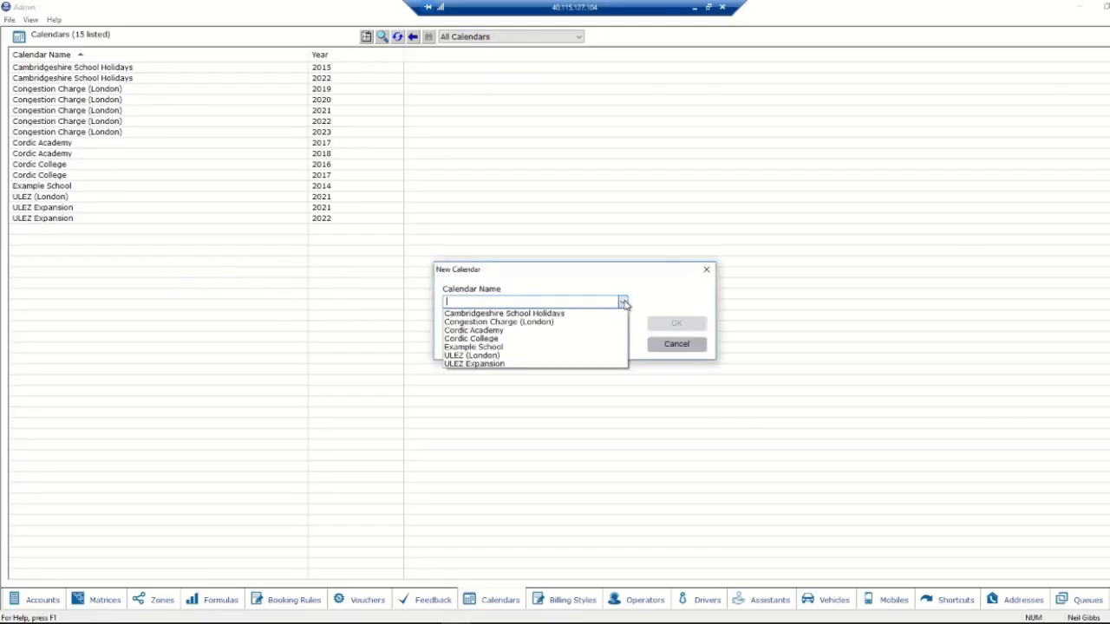
click(476, 332)
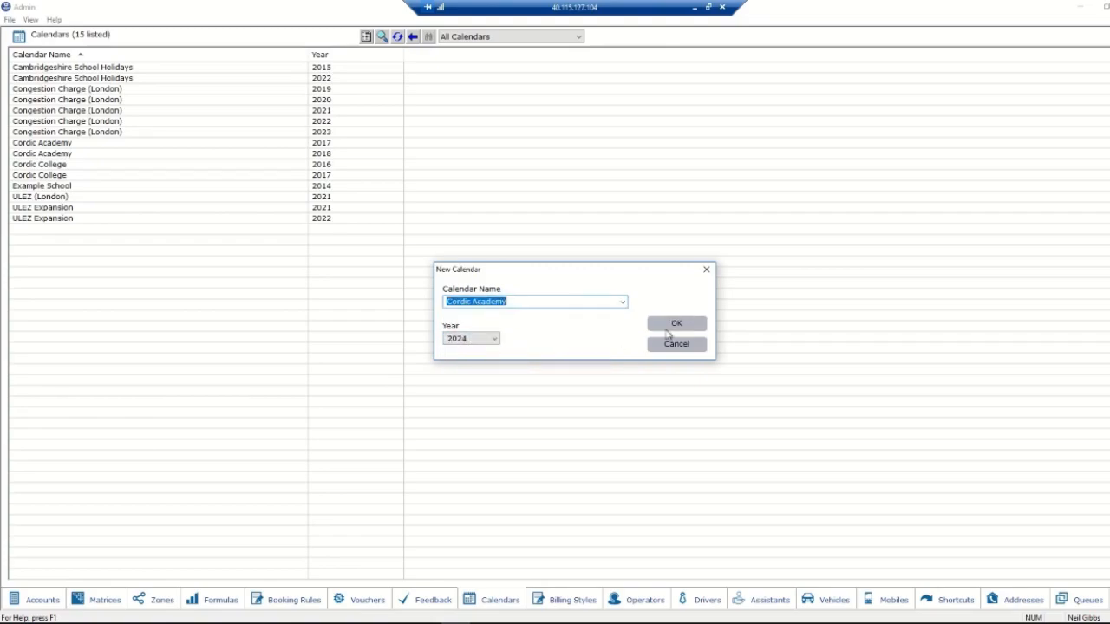
click(677, 325)
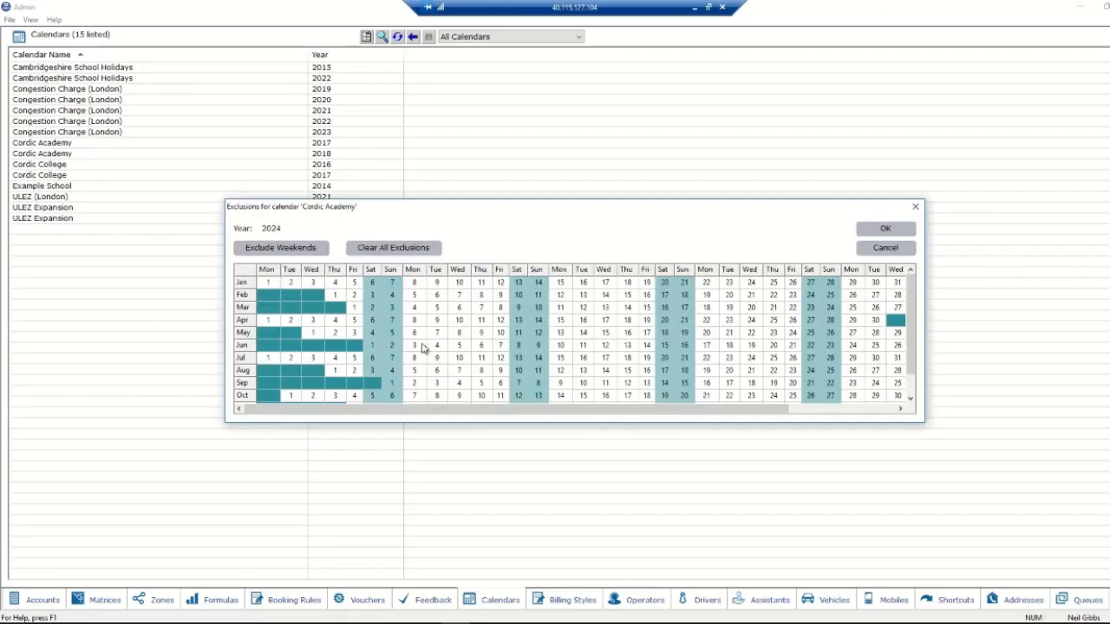
- Exclude 3 to 7 June in the Cordic Academy 2024 calendar and save it
click(420, 346)
drag(438, 347, 501, 347)
right_click(501, 347)
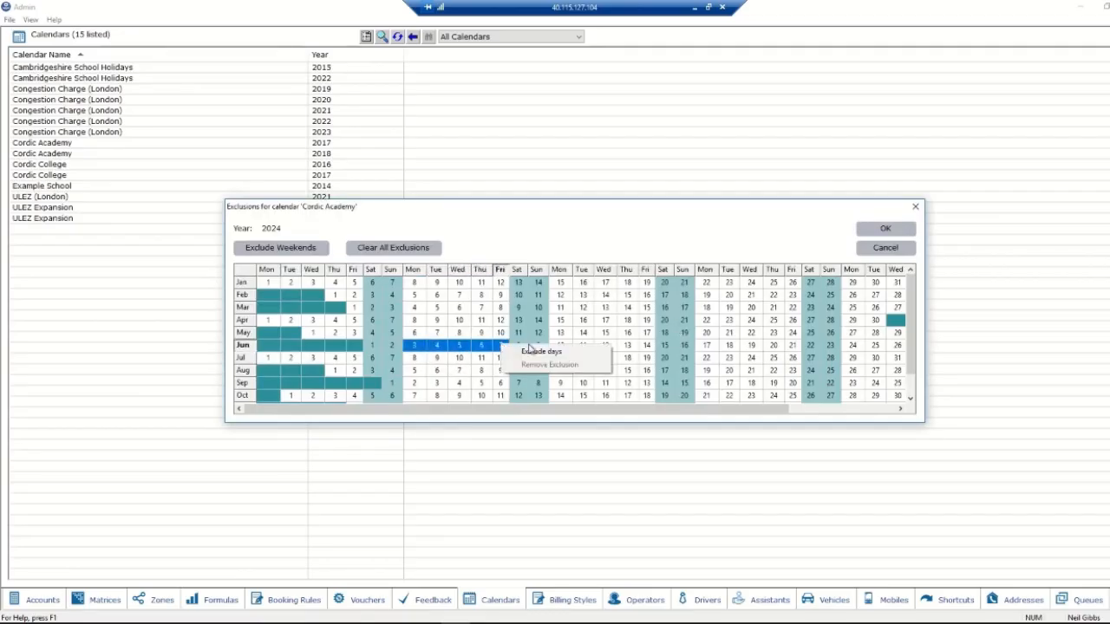
click(534, 352)
click(881, 229)
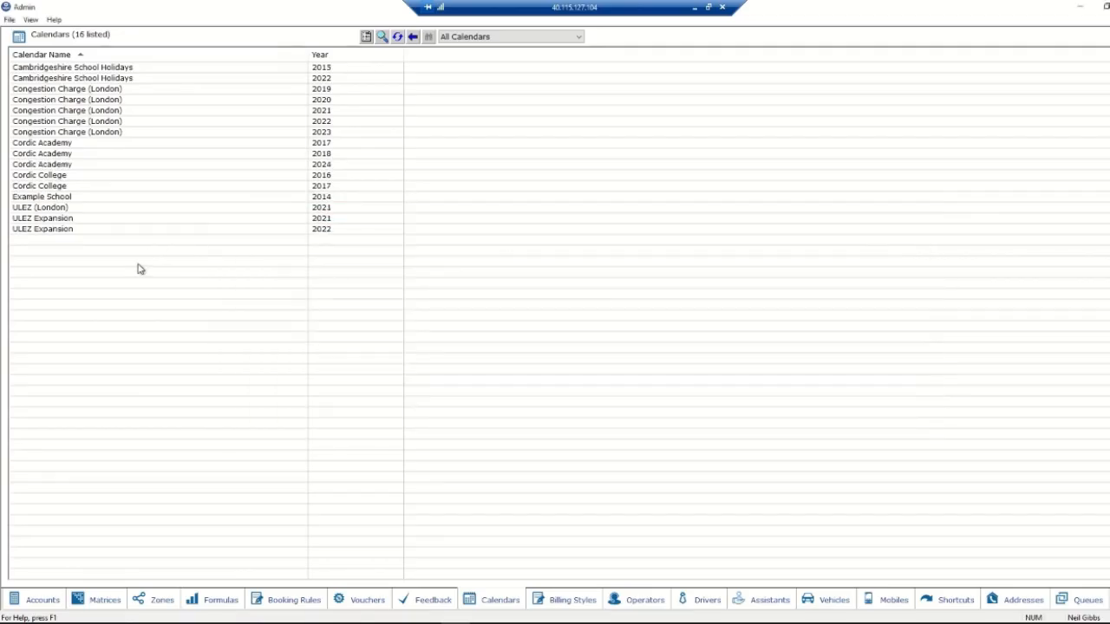
- Create another Cordic Academy exclusion calendar for 2025
right_click(225, 296)
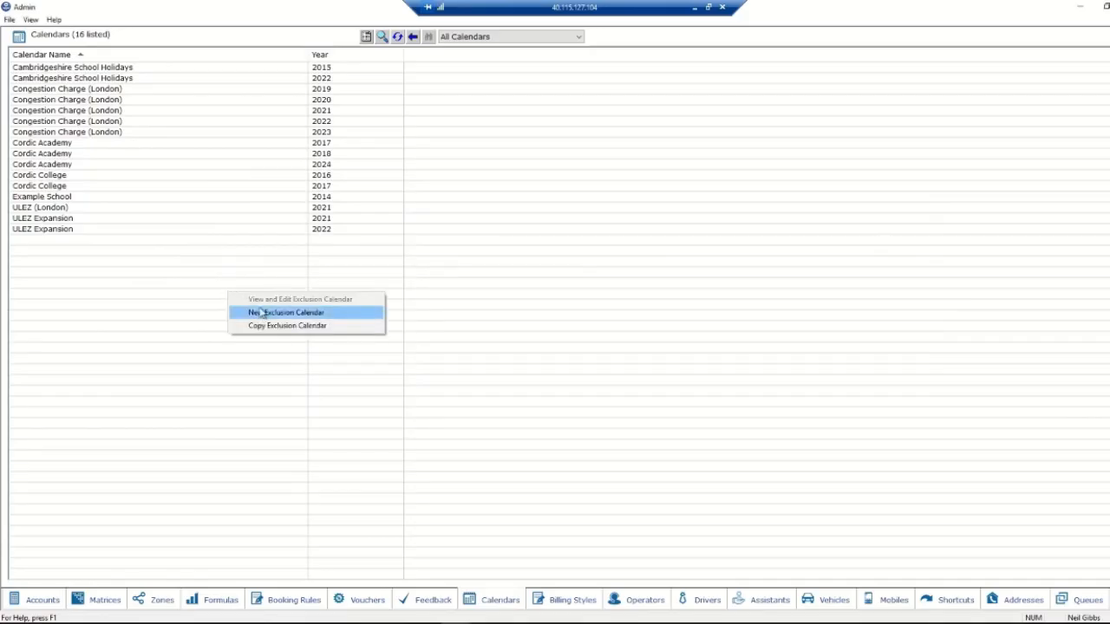
click(262, 310)
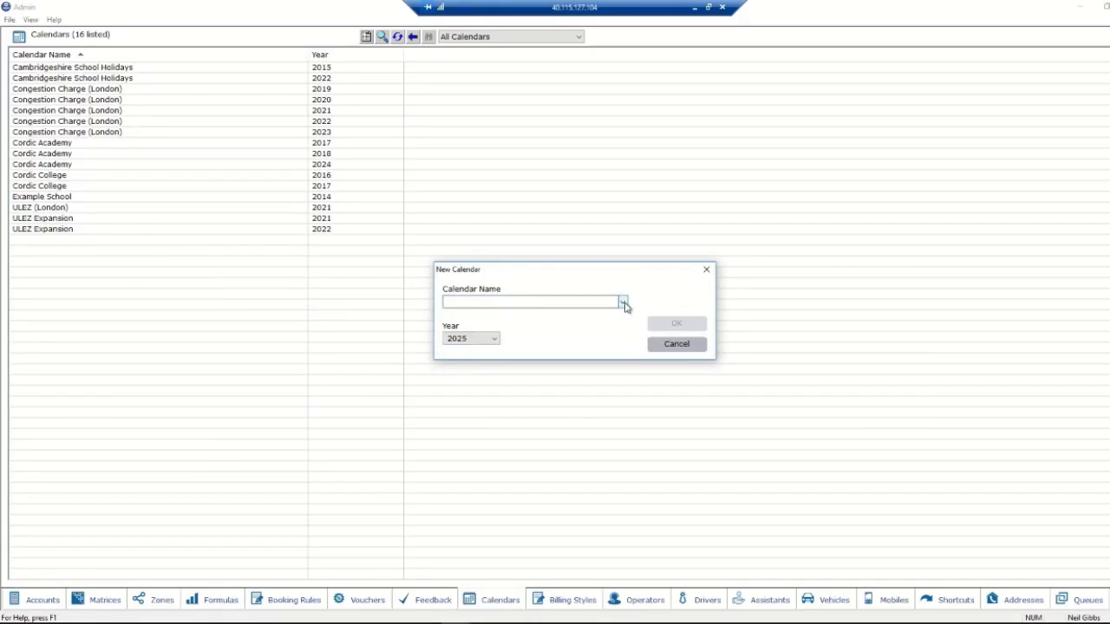
click(623, 302)
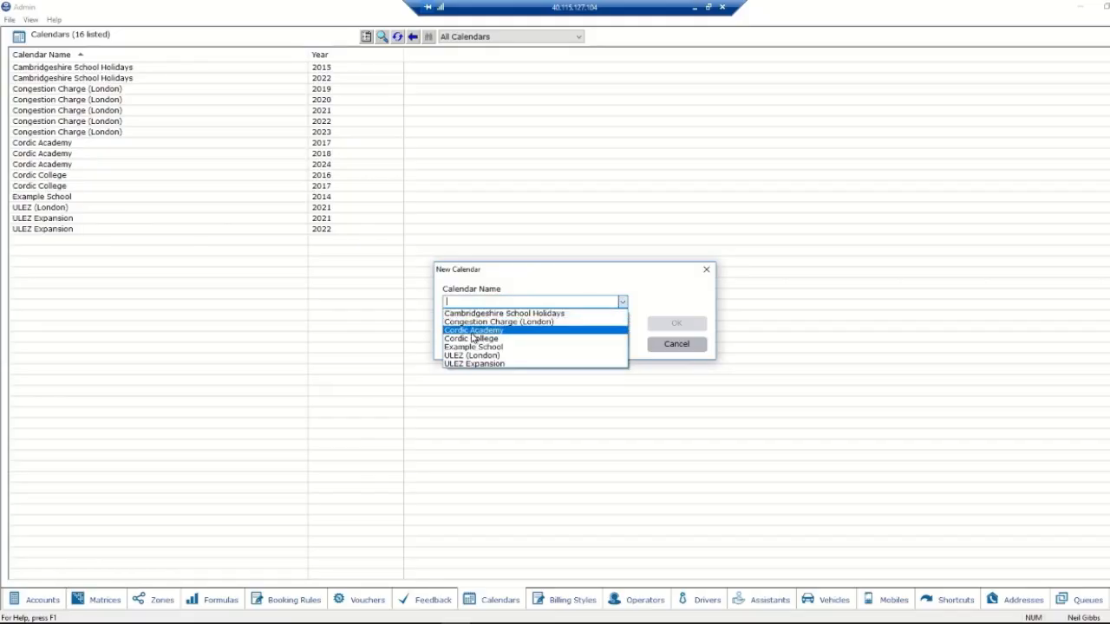
click(473, 332)
click(678, 322)
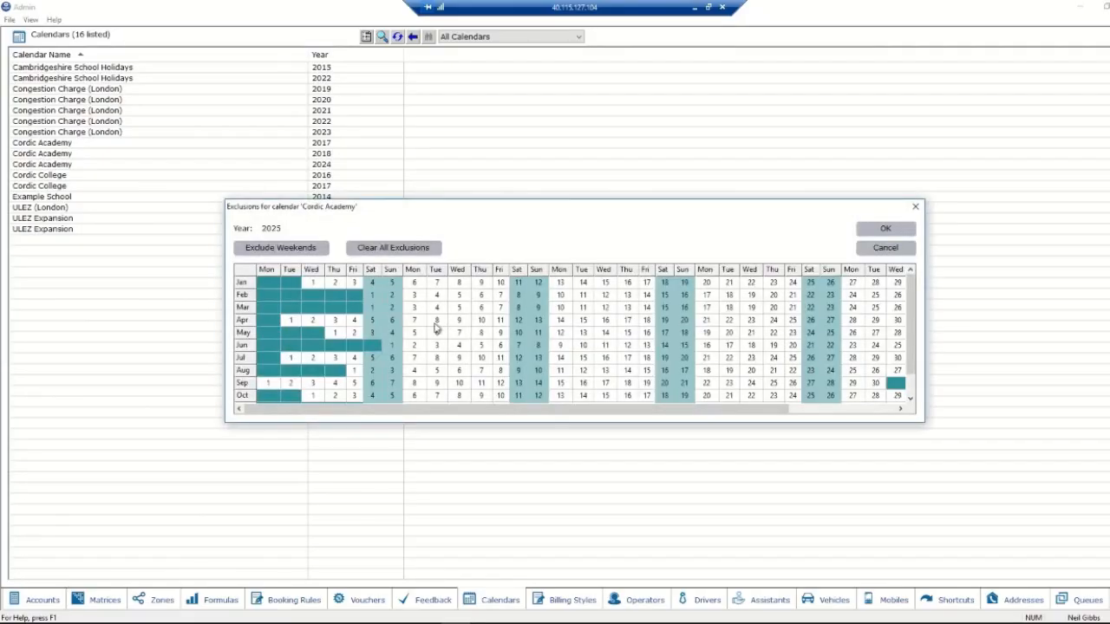
- Exclude 5 February and 12 June in the Cordic Academy 2025 calendar and save it
click(459, 296)
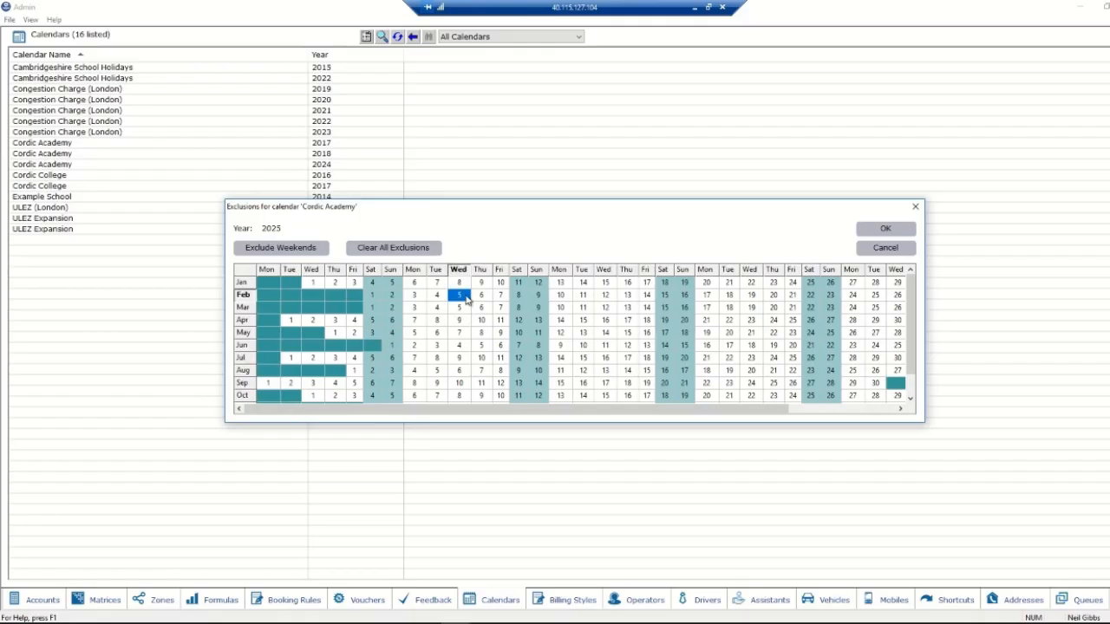
right_click(464, 298)
key(Return)
click(627, 346)
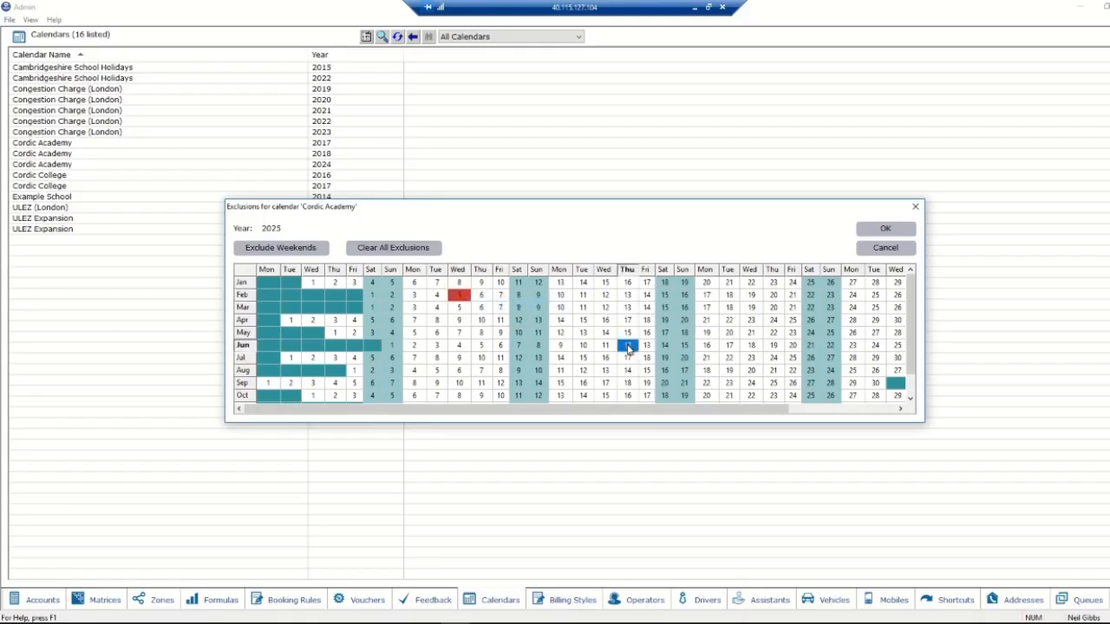
right_click(629, 347)
click(654, 357)
click(729, 384)
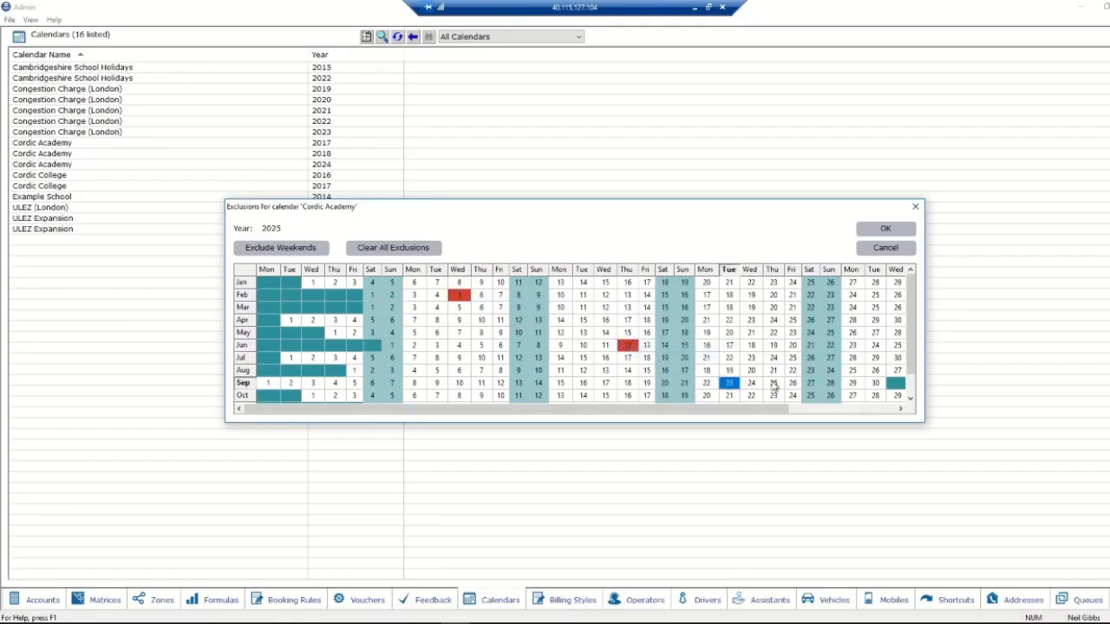
key(Return)
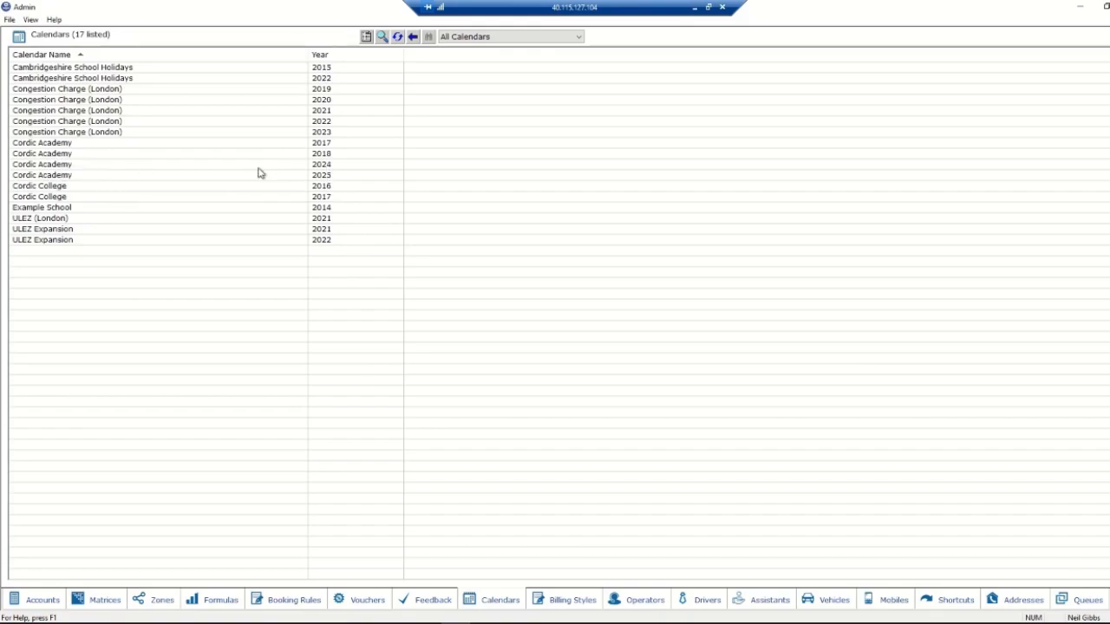
click(330, 166)
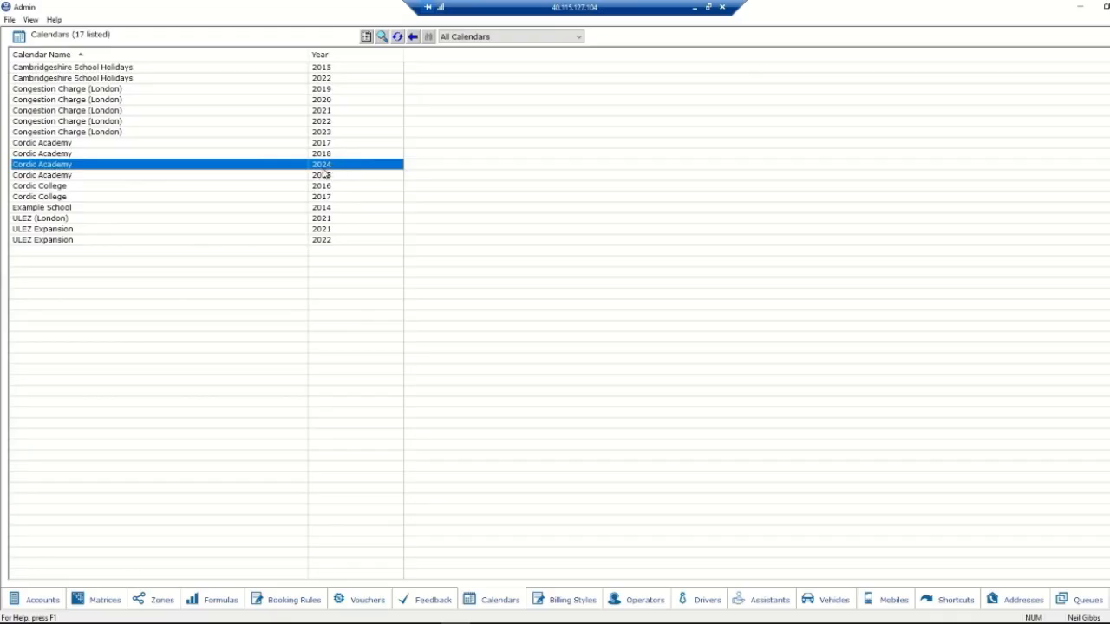
click(28, 179)
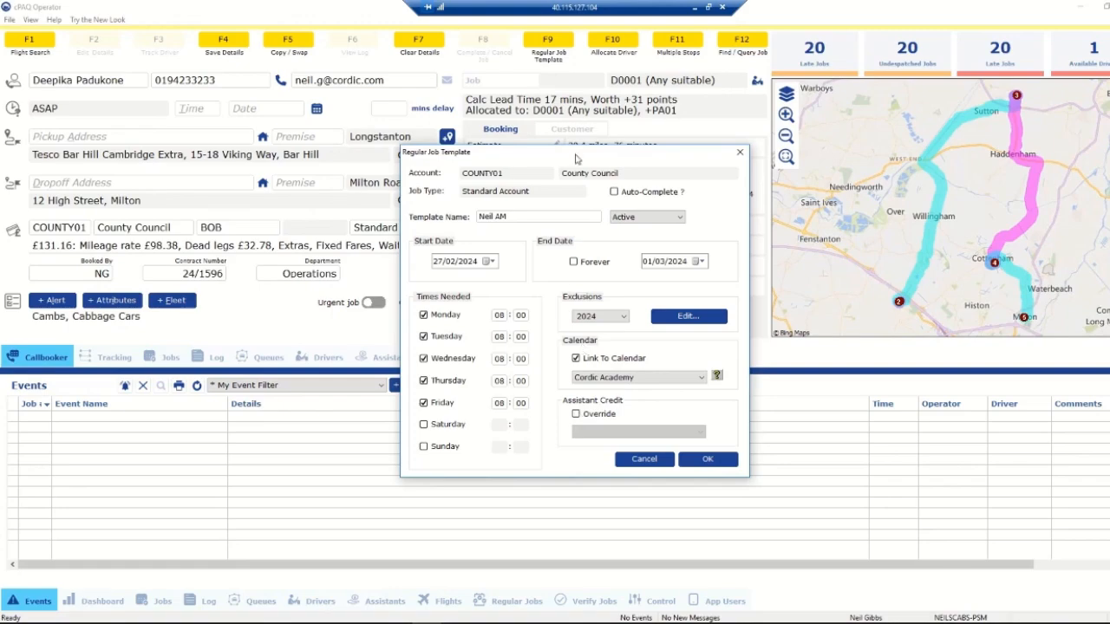
- Try the regular job template's assistant credit override, its list of credit rates and the auto-complete option
drag(590, 157, 682, 132)
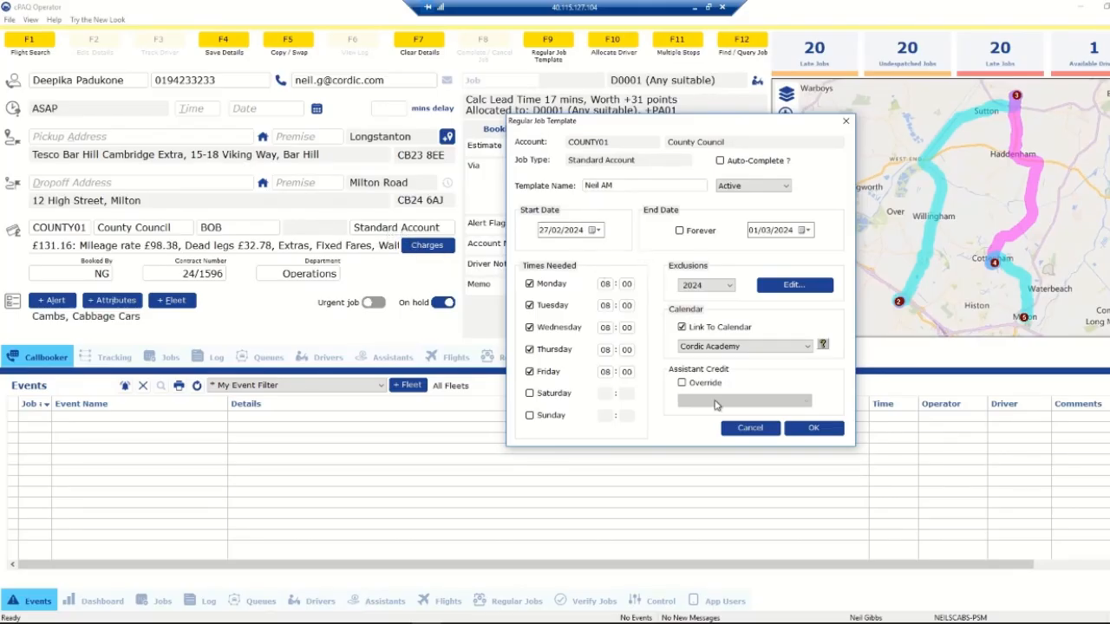
click(681, 383)
click(734, 402)
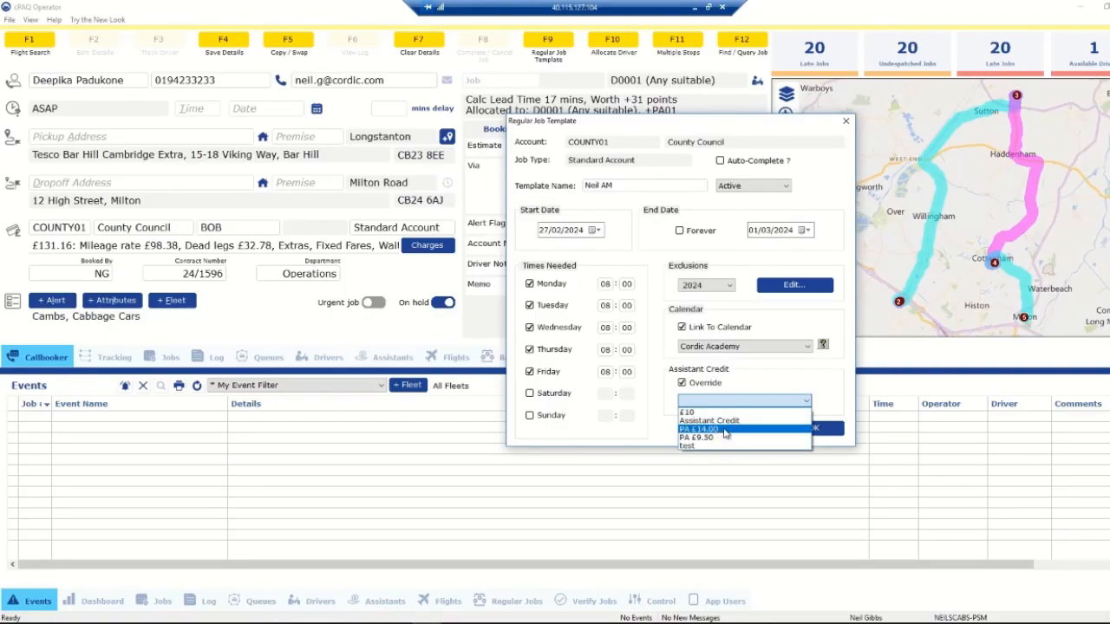
click(720, 375)
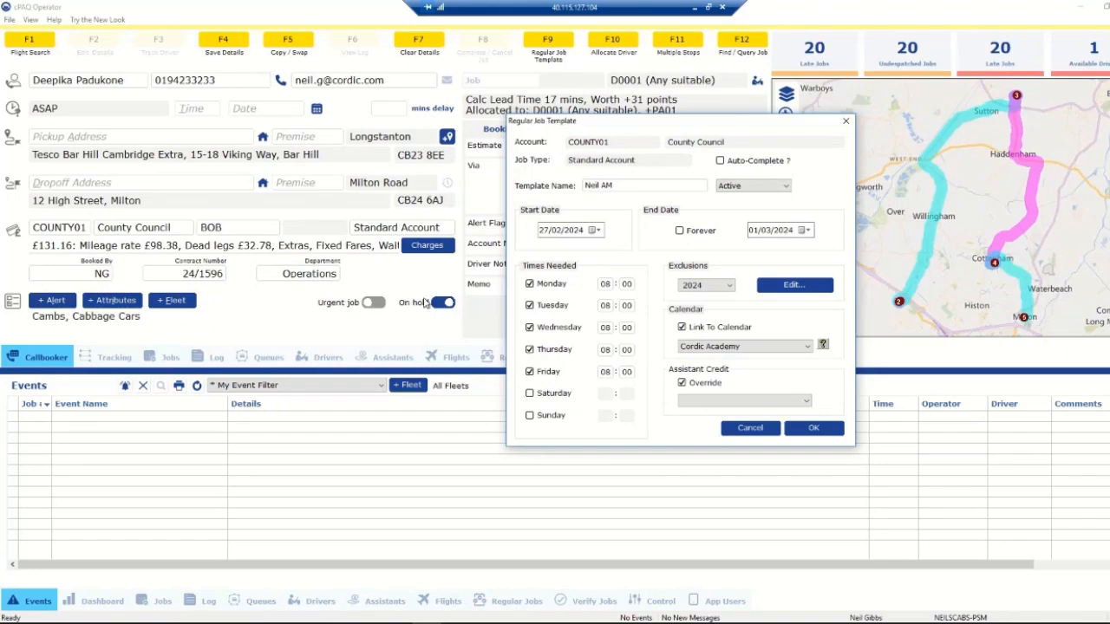
click(681, 383)
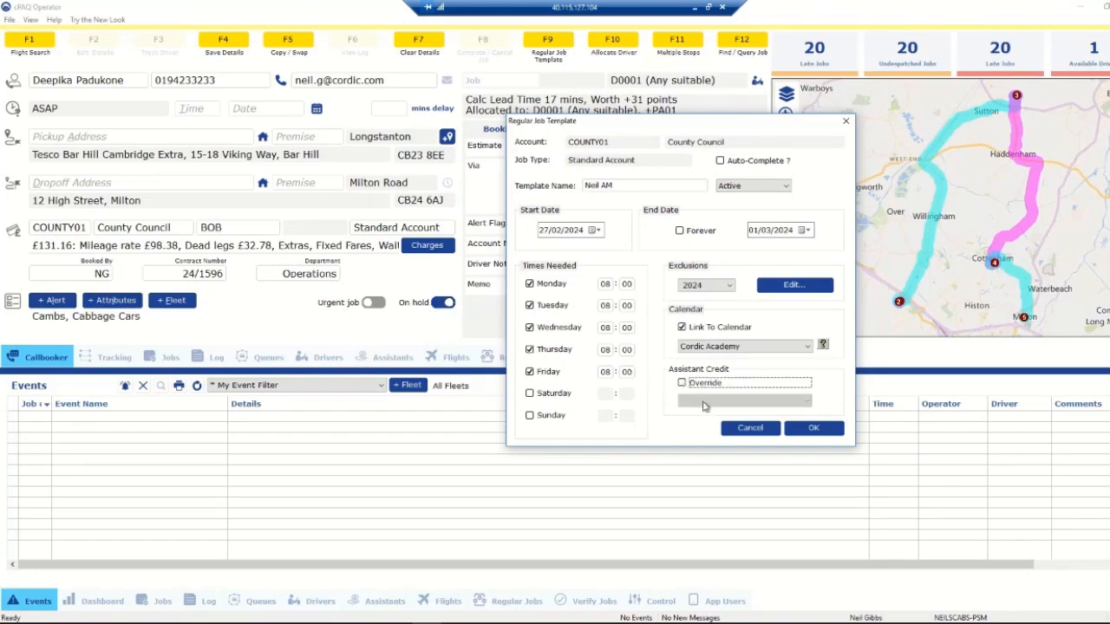
click(719, 160)
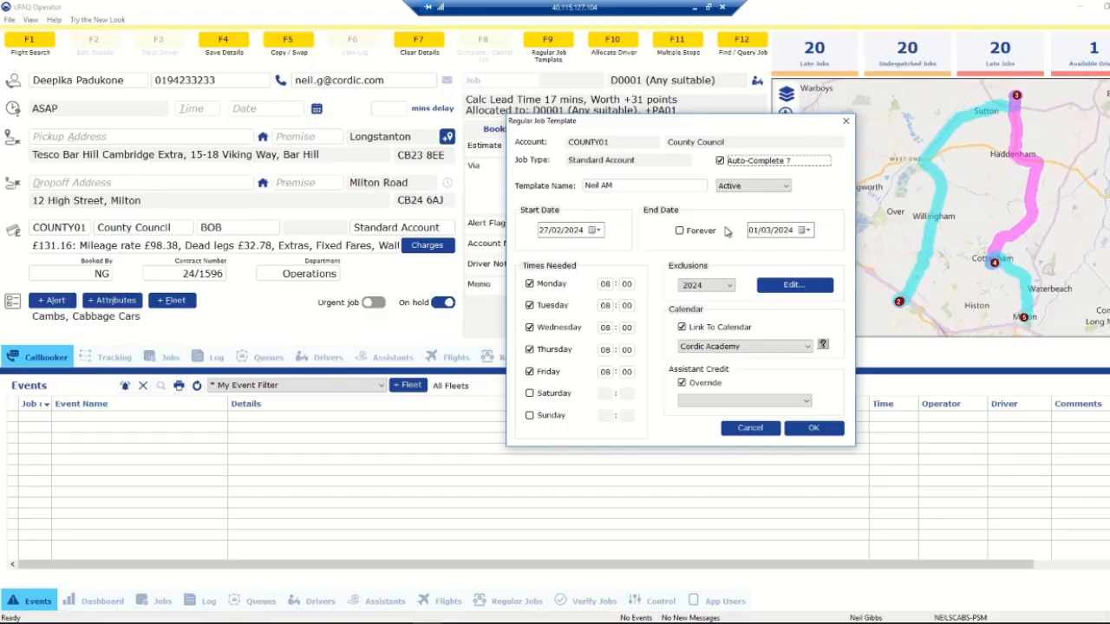
click(720, 161)
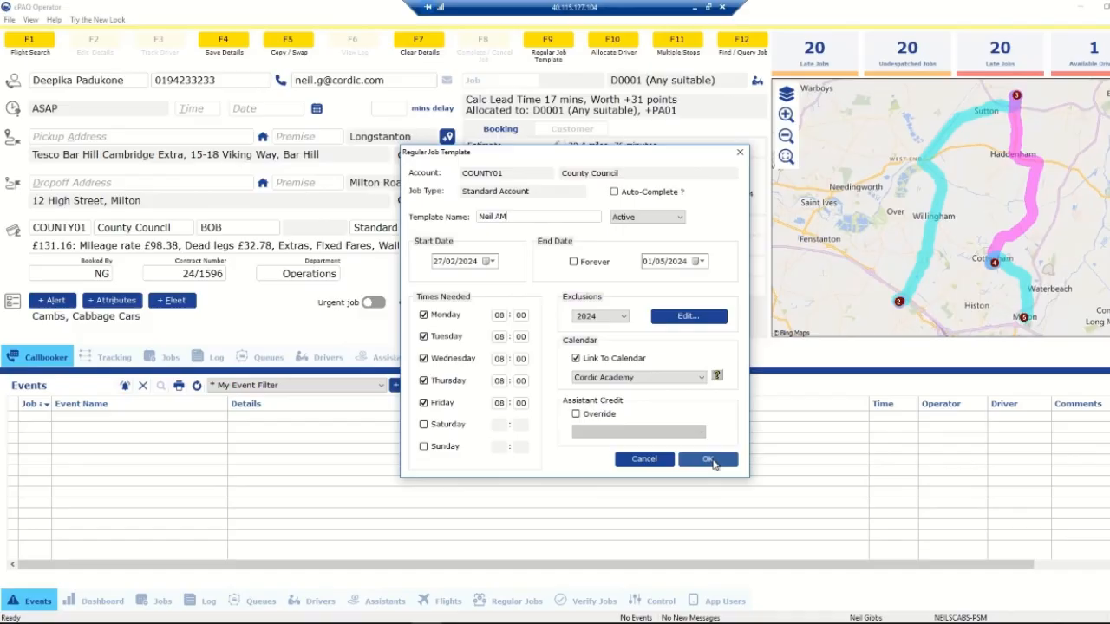
- Accept the regular job template settings and save the booking details
click(709, 460)
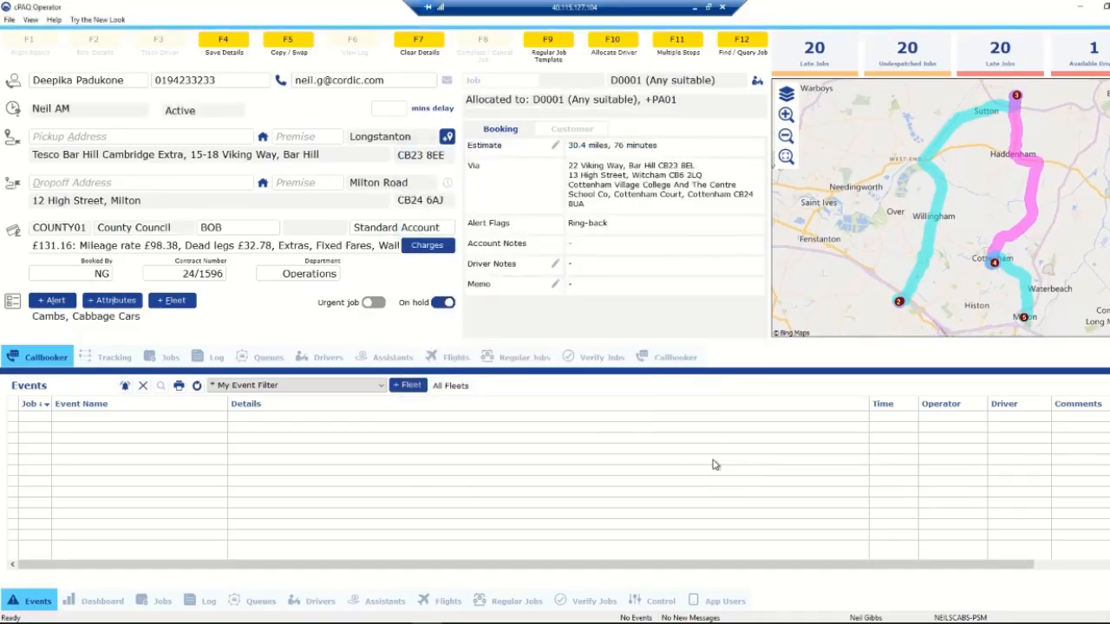
click(227, 43)
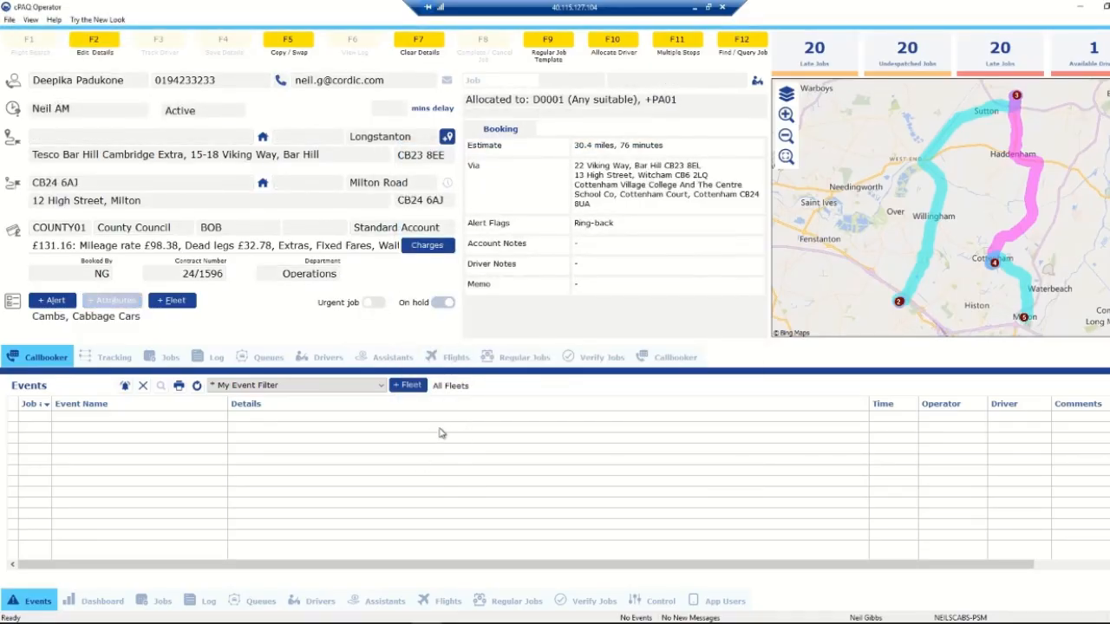
- List all regular job templates and search for the newly saved AM template by name
click(511, 604)
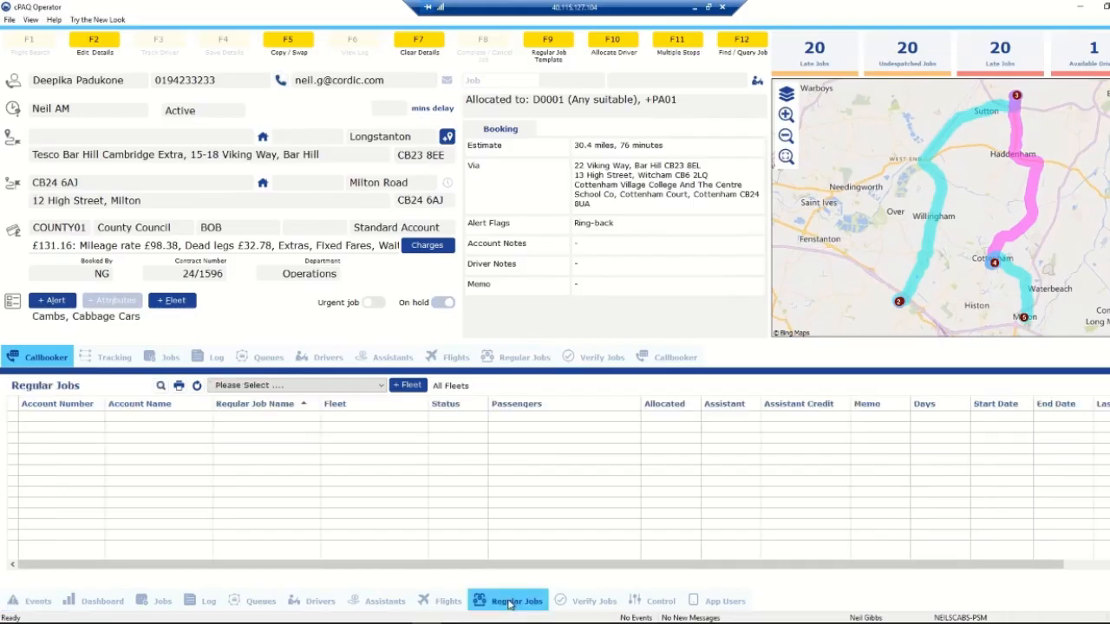
click(380, 387)
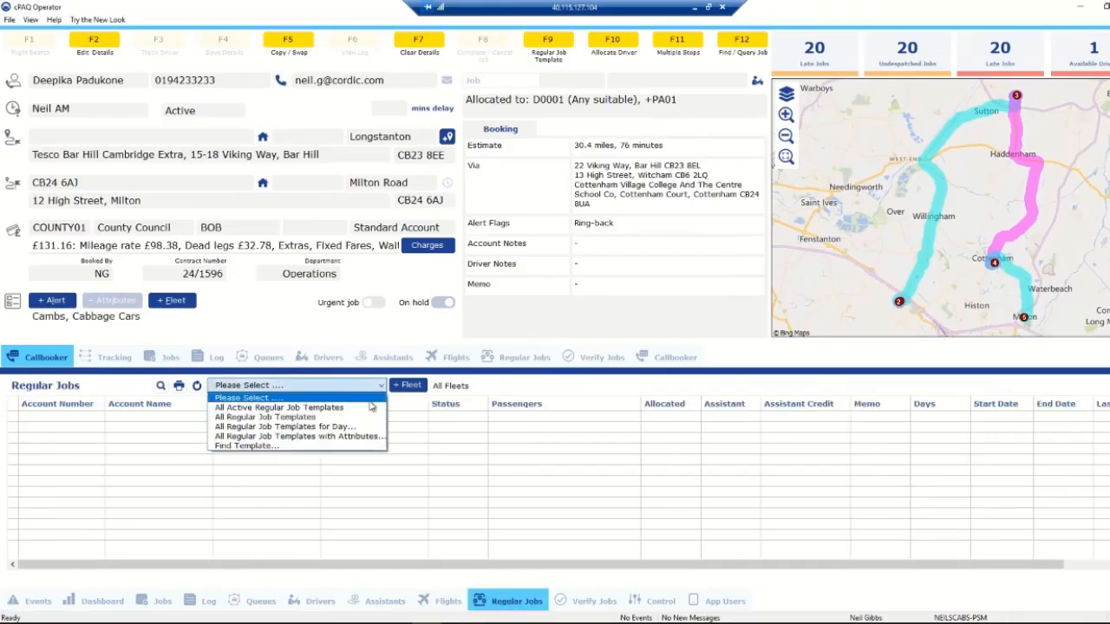
click(291, 419)
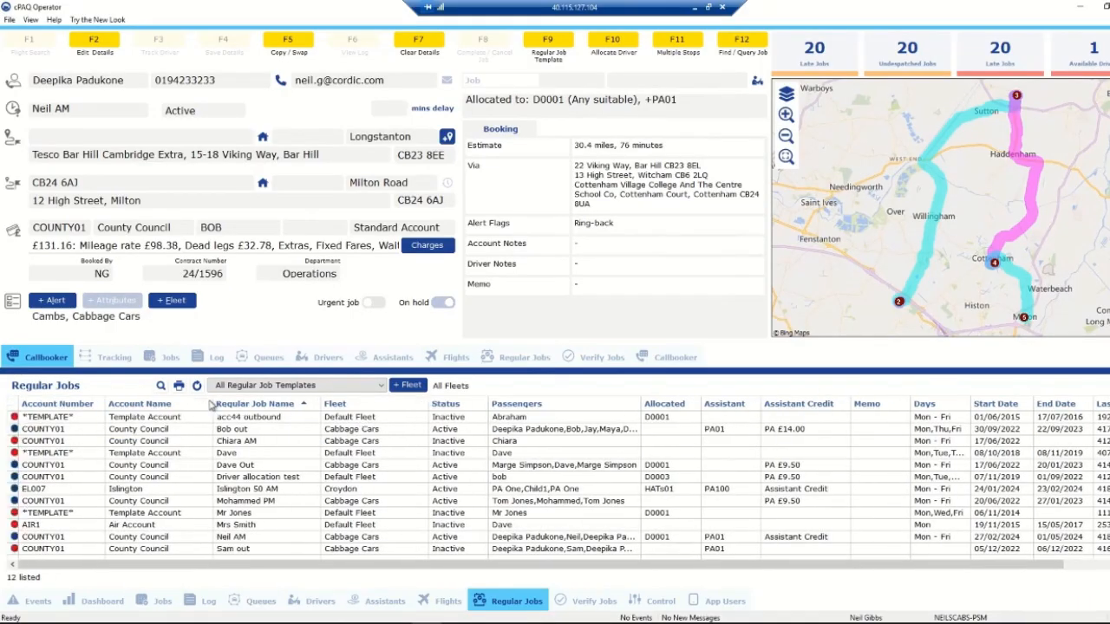
click(160, 387)
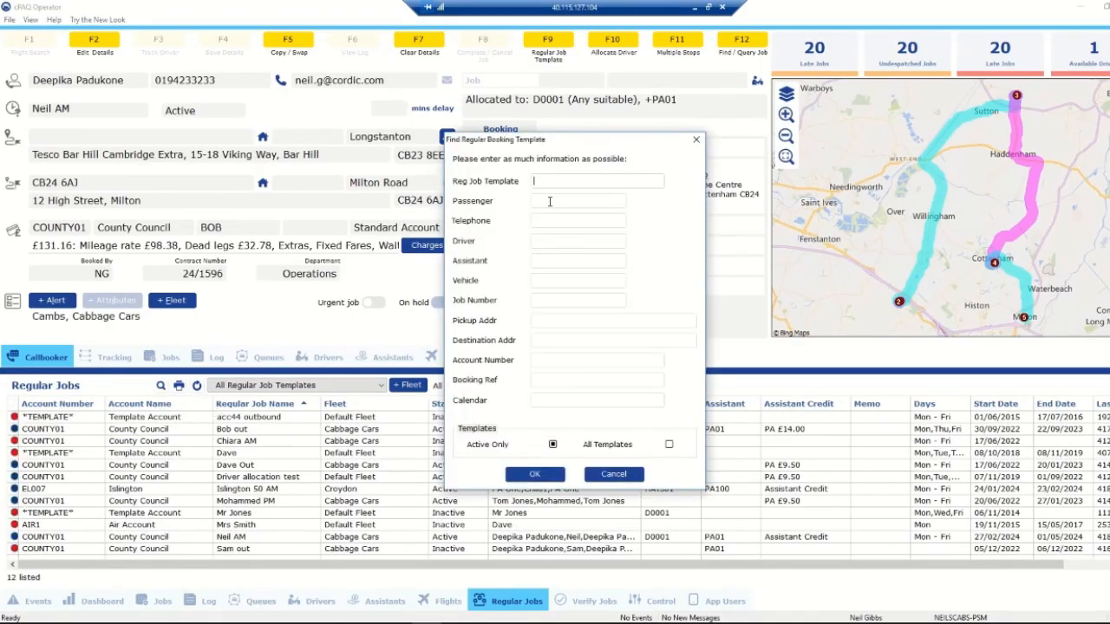
text(neil out)
key(Return)
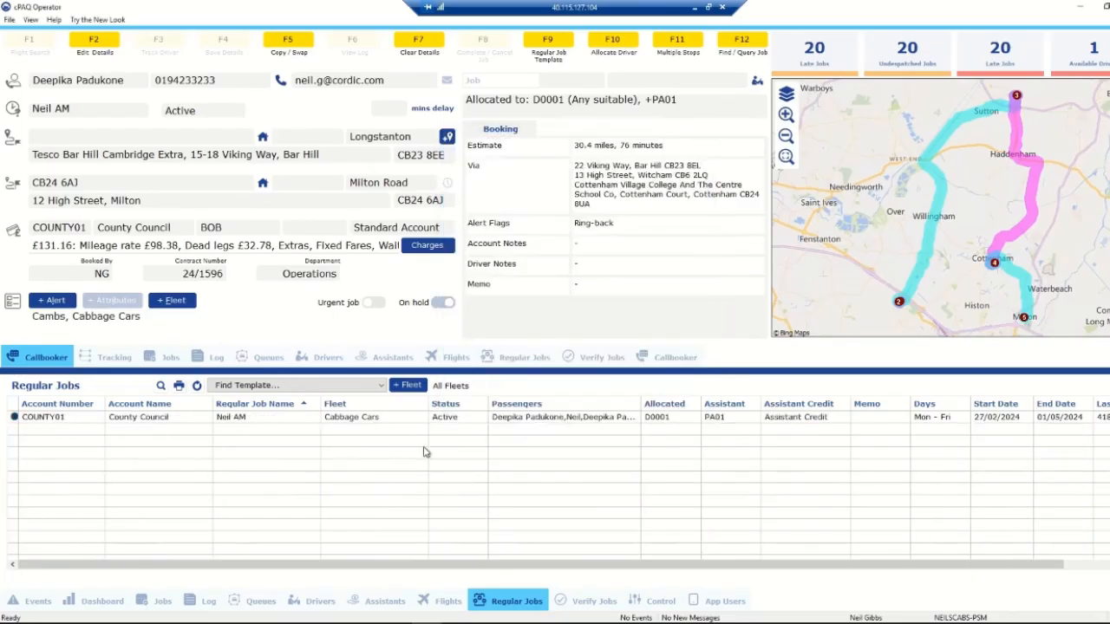
- View the upcoming jobs generated from the found AM template
click(384, 422)
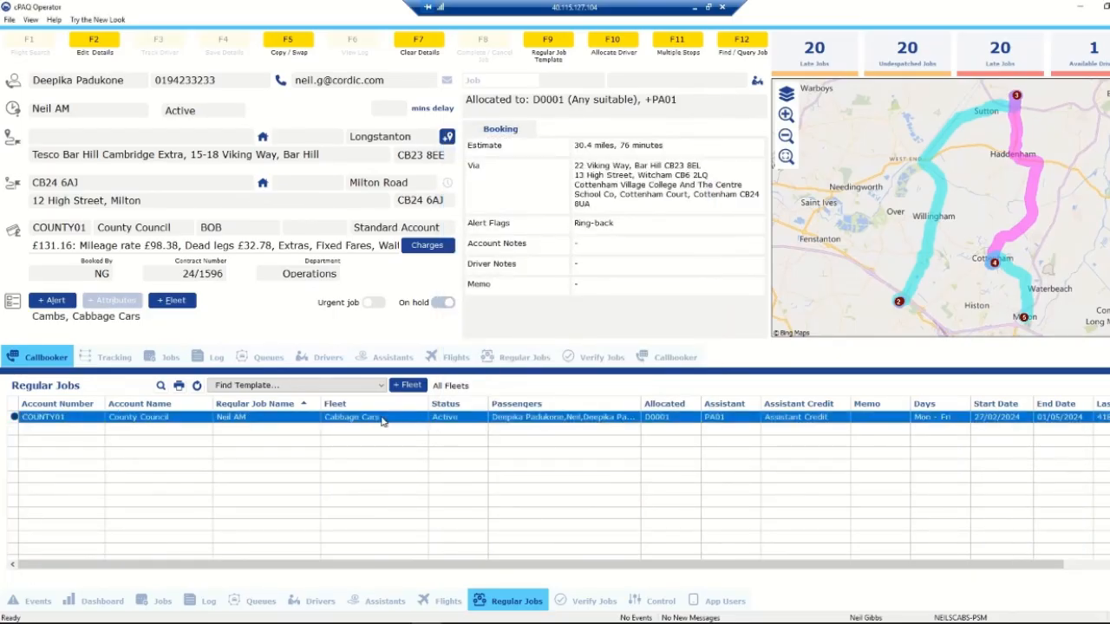
right_click(381, 421)
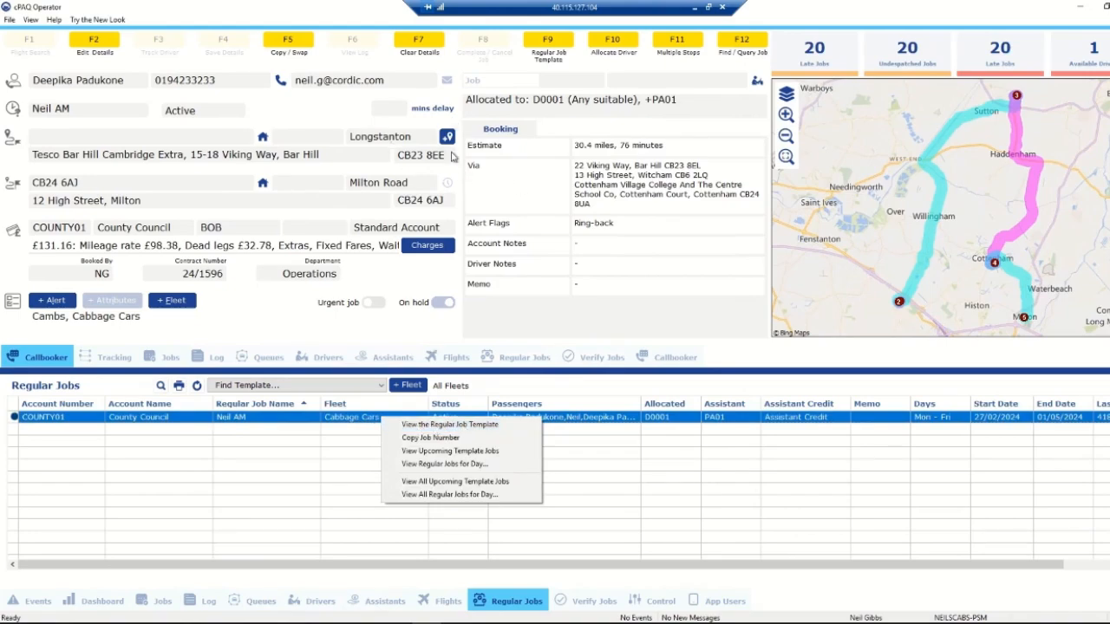
click(488, 452)
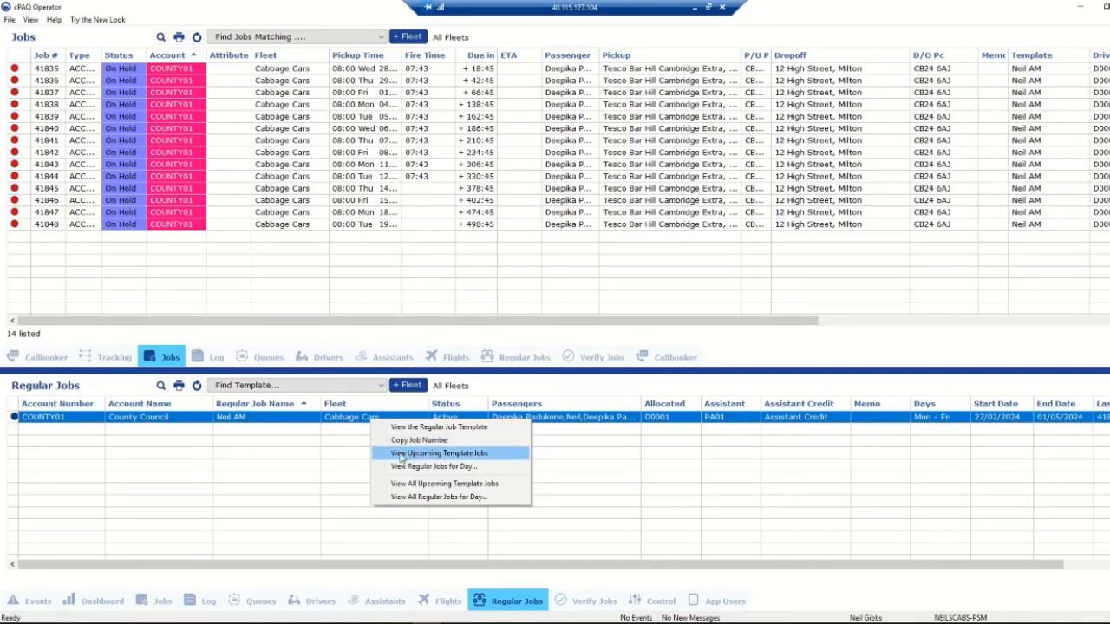
- Open the day selection for viewing all regular jobs on a given day
click(460, 466)
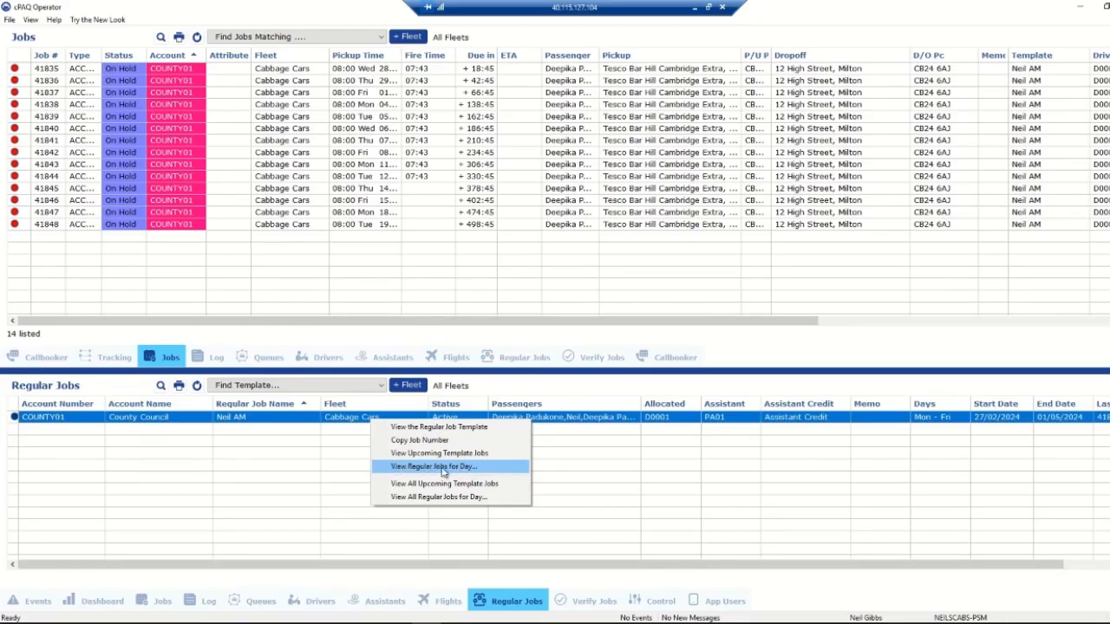
click(439, 497)
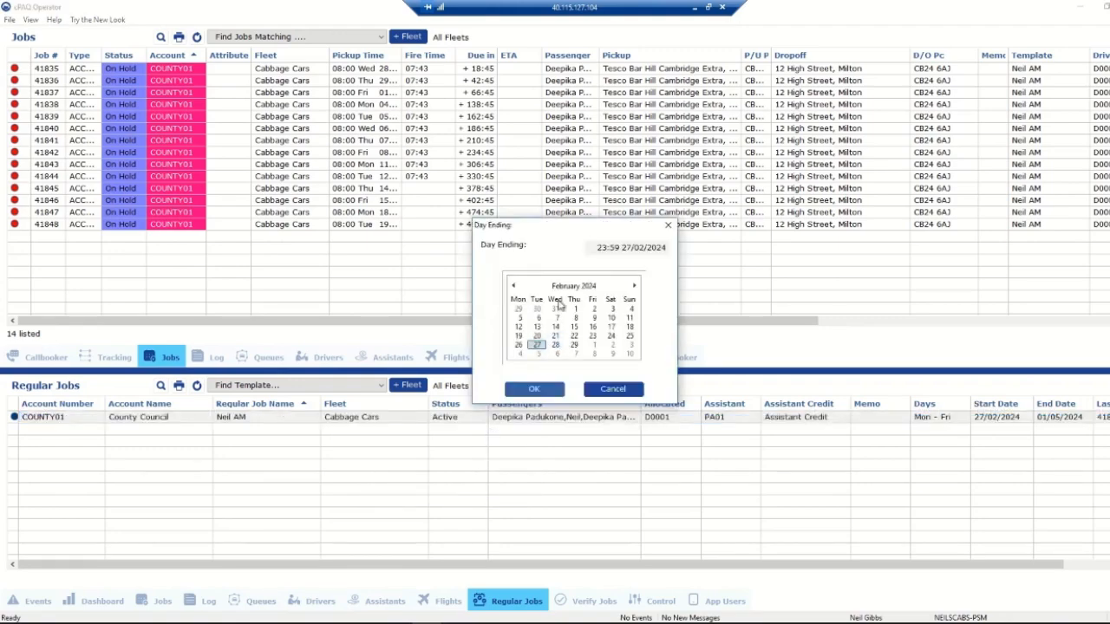